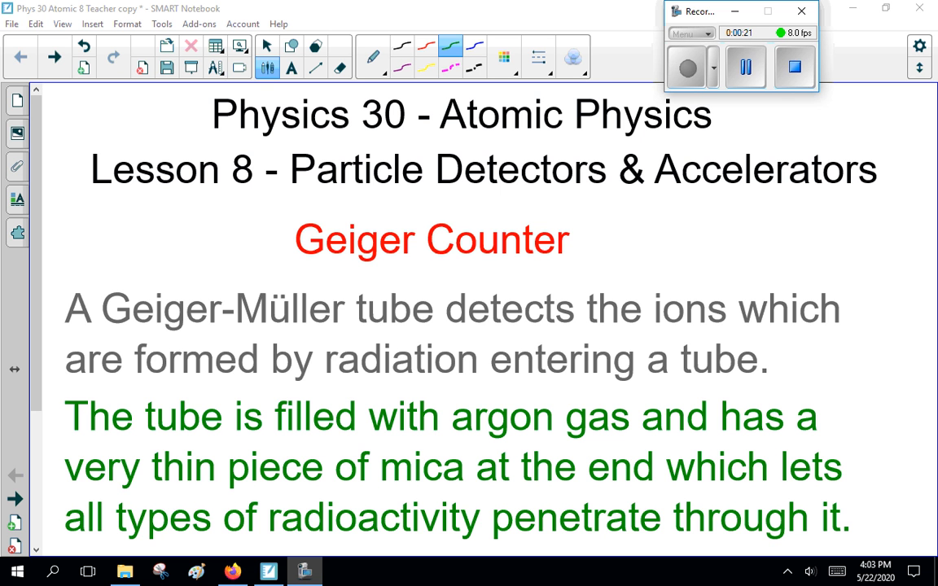
Advance from the Geiger Counter text page to the labelled Geiger-Müller tube diagram.
click(16, 500)
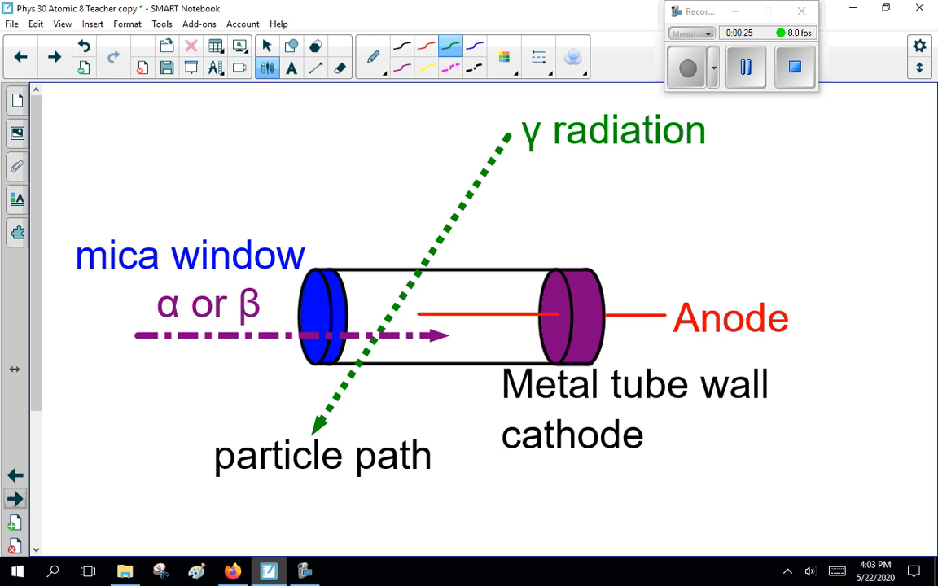
Underline 'mica' and circle 'α or β' in green, then place a blue dot inside the tube.
drag(83, 281, 159, 278)
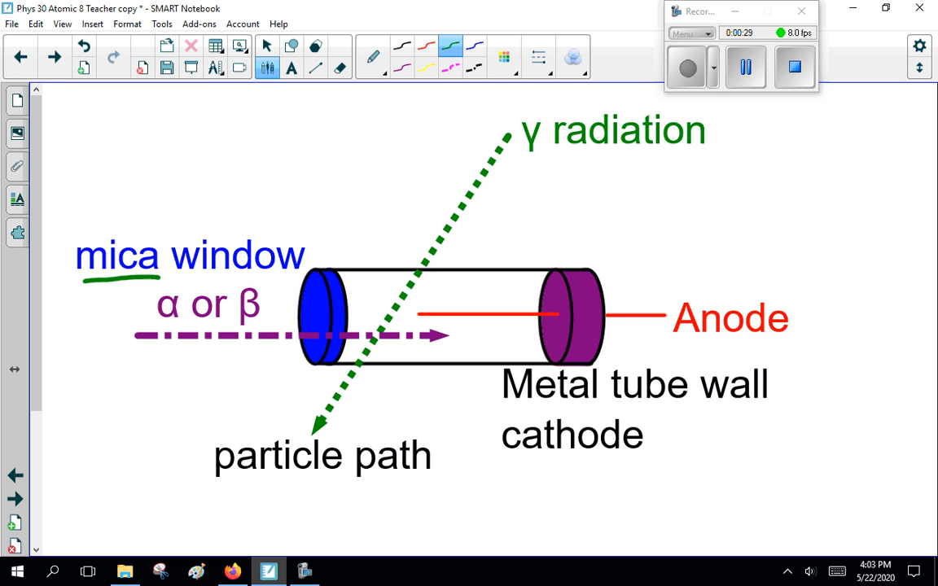
drag(269, 289, 265, 285)
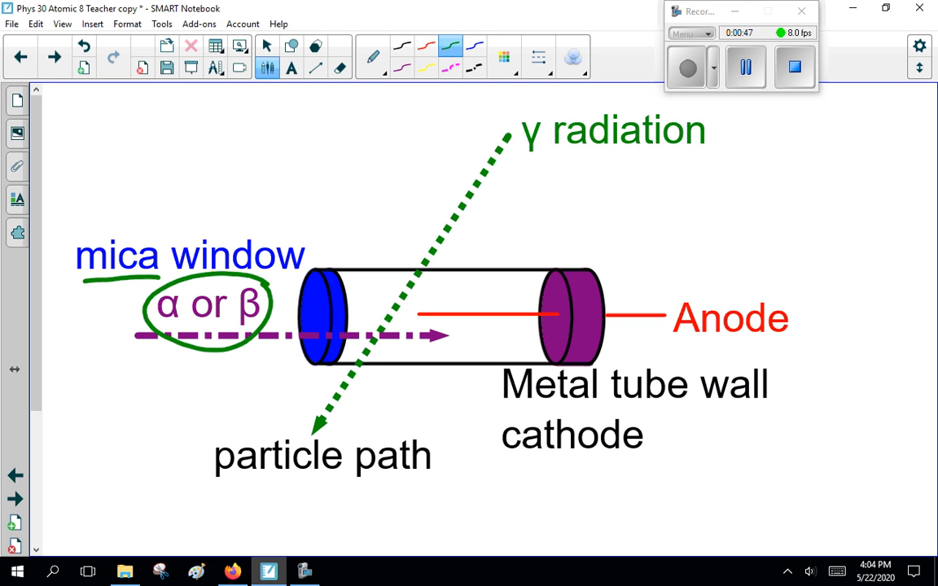
click(475, 47)
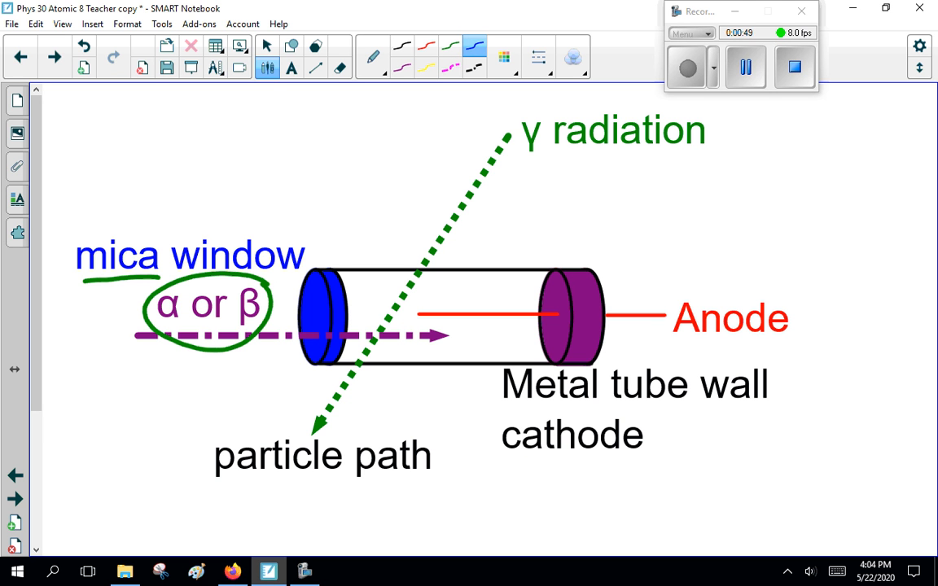
click(465, 335)
Peek ahead at the argon ion and Cloud Chamber pages, then return to the tube diagram.
click(15, 499)
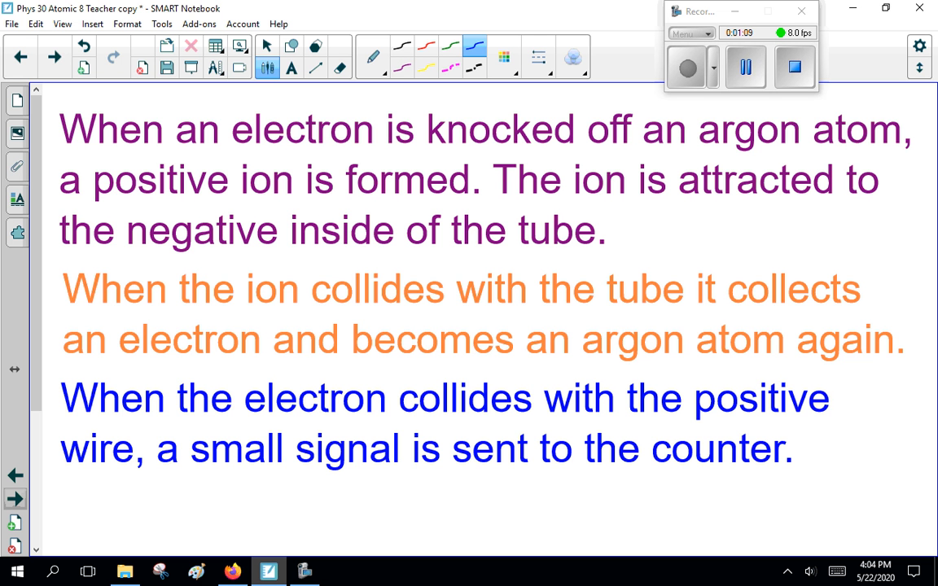
key(Page_Down)
click(15, 498)
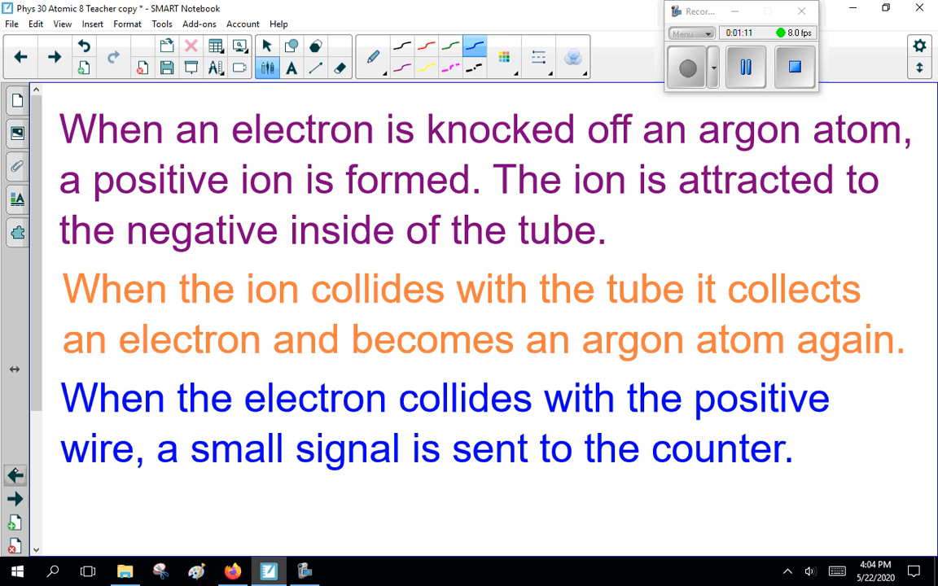
click(14, 498)
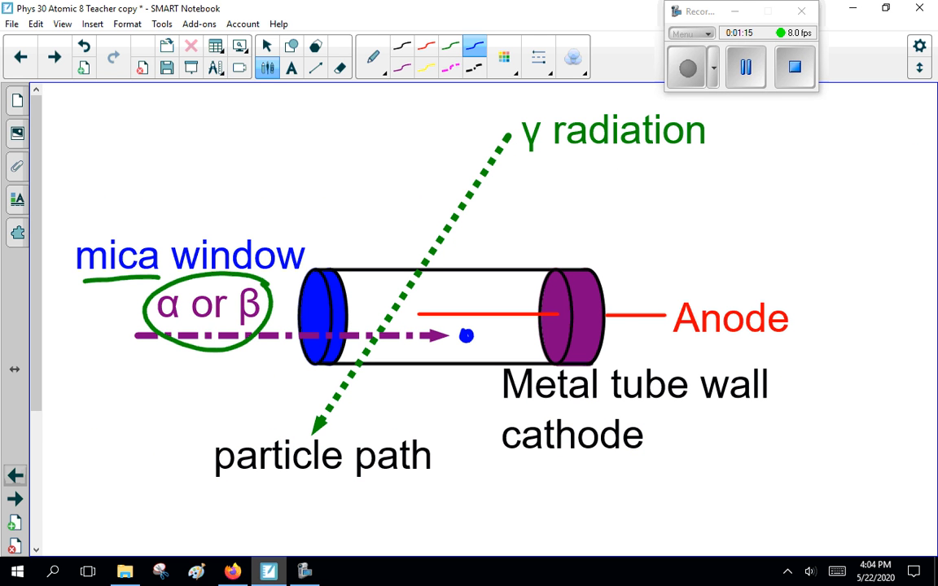
Draw blue arrows from the dot to the wall and anode, then advance to the Cloud Chamber page.
mouse_move(465, 336)
mouse_down()
mouse_move(486, 358)
mouse_move(501, 313)
mouse_up()
click(15, 500)
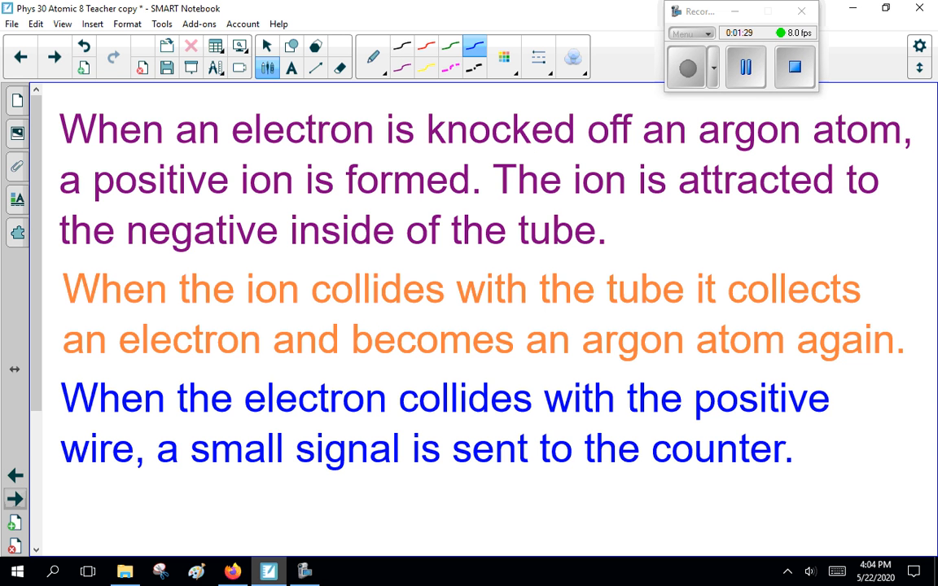
click(16, 500)
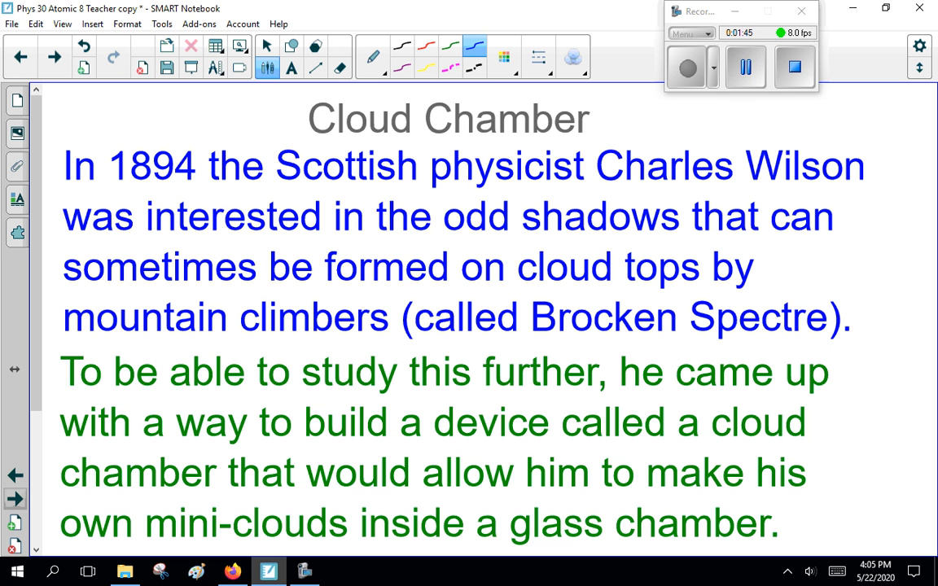
scroll(469, 326, down, 3)
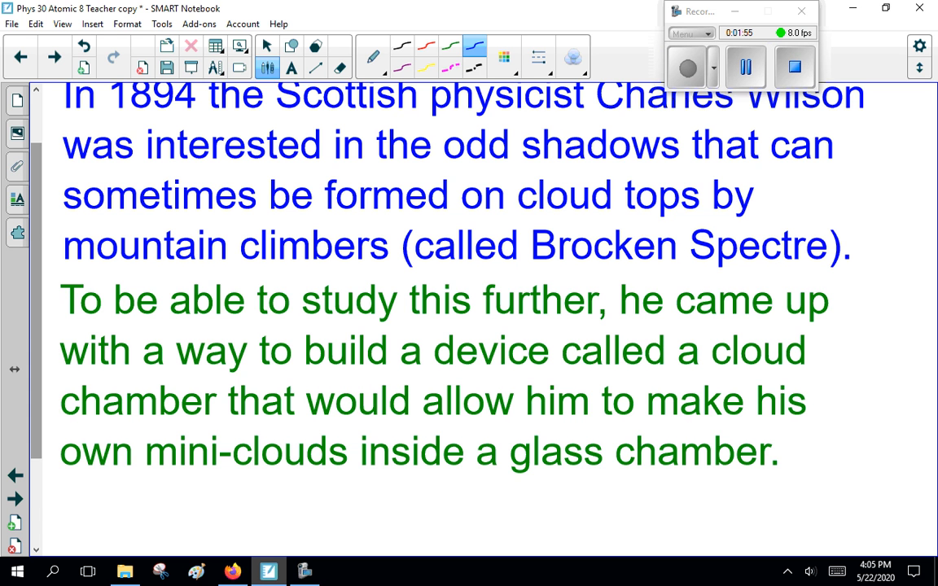
Page through the cloud chamber explanation and vapour-trail pages toward the Bubble Chamber page.
click(14, 499)
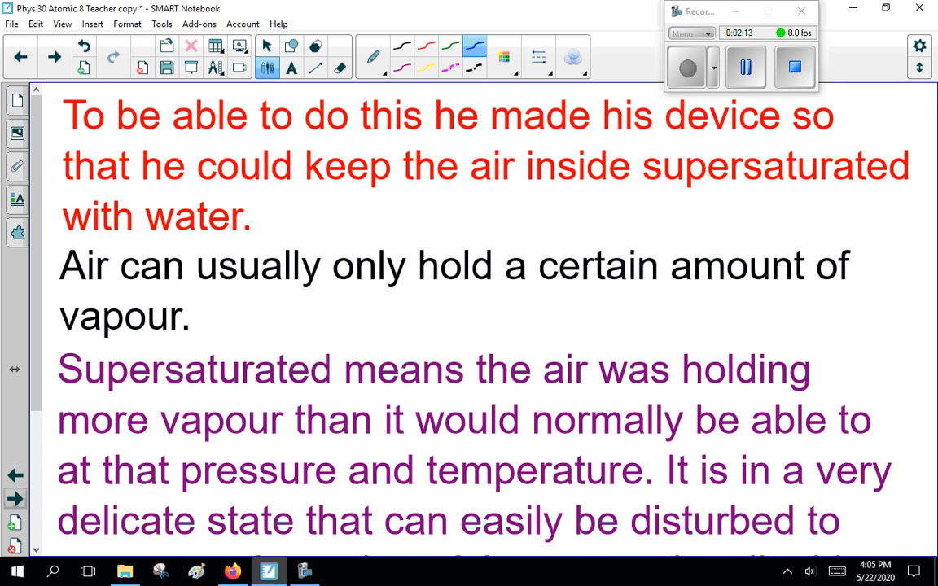
scroll(469, 325, down, 2)
scroll(469, 326, down, 1)
scroll(469, 326, down, 2)
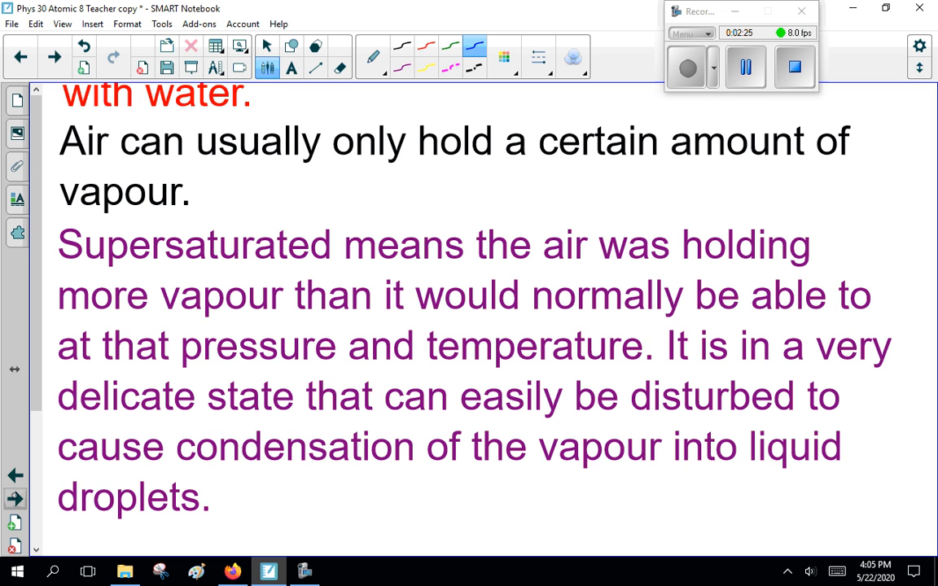
click(15, 500)
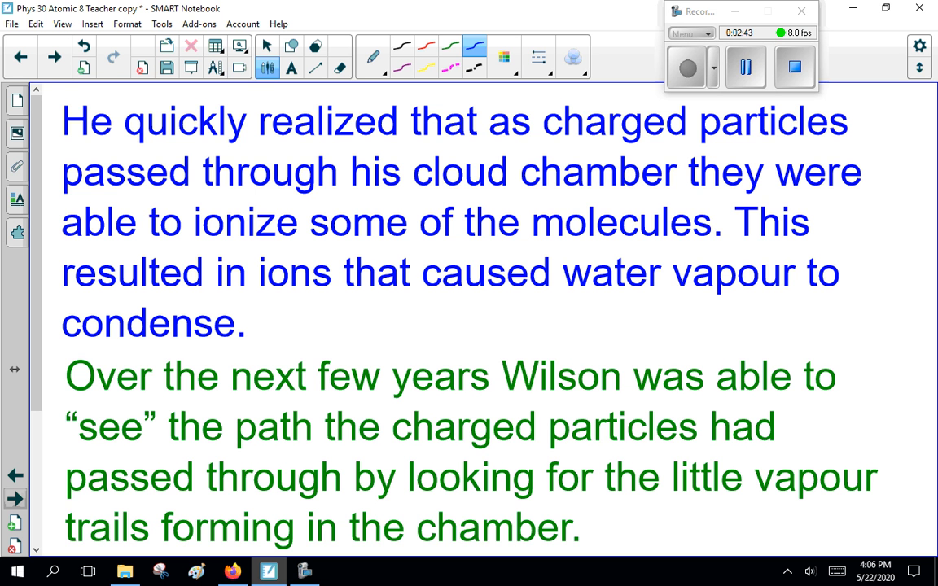
scroll(407, 326, down, 2)
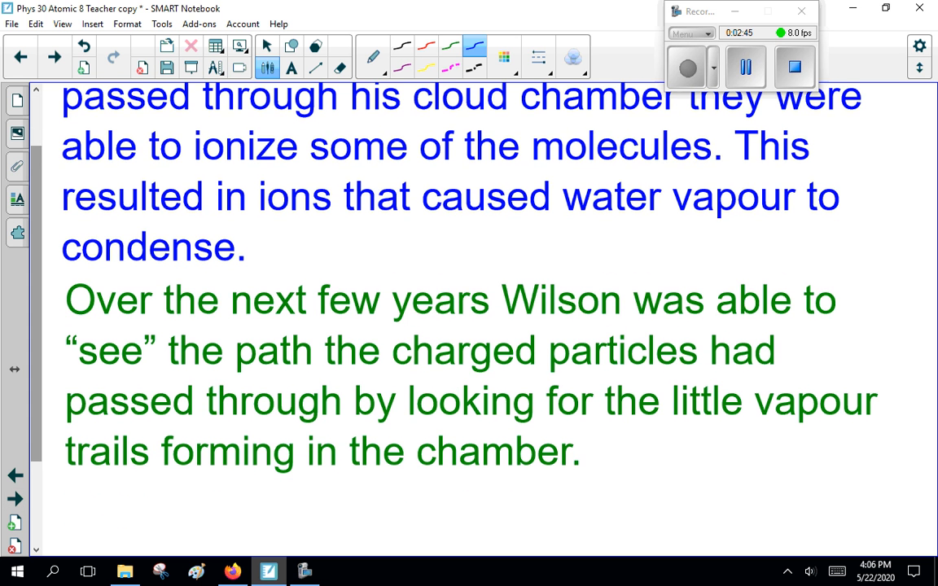
scroll(407, 326, down, 2)
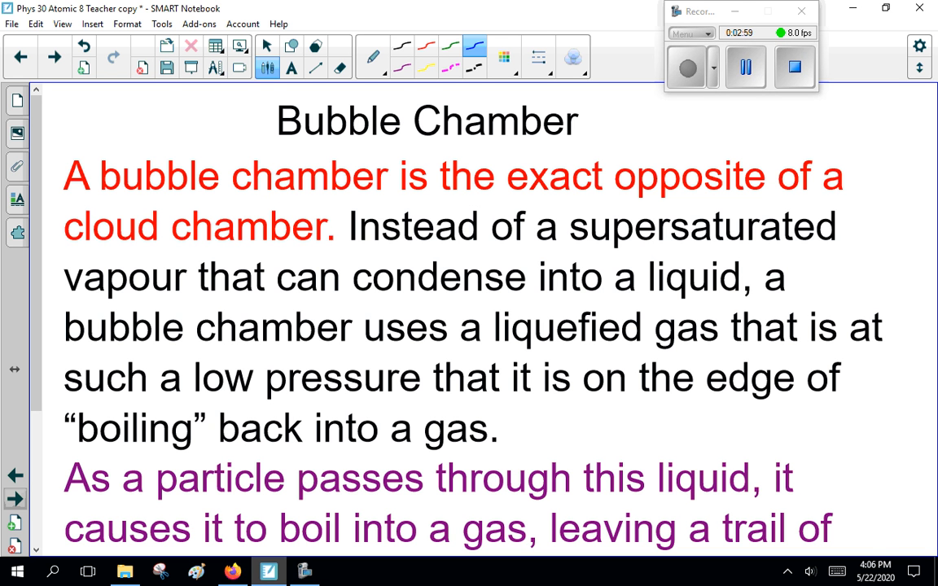
scroll(455, 285, down, 3)
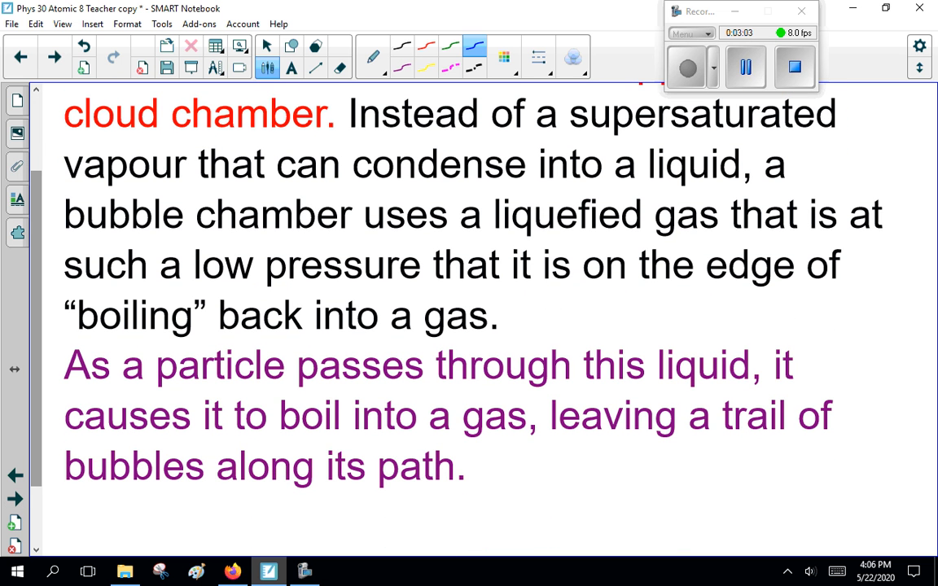
Page through the bubble chamber track photo page to the page on chamber drawbacks.
click(15, 499)
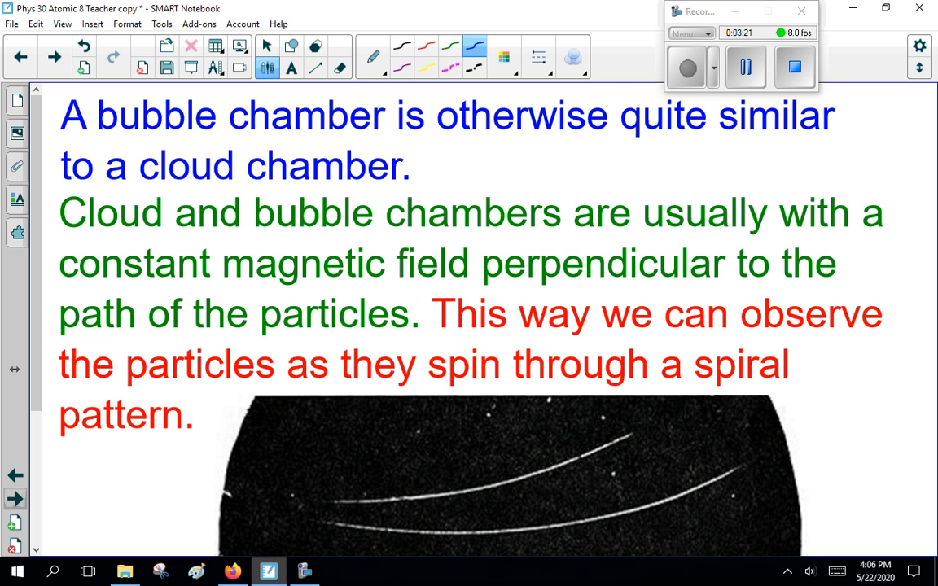
scroll(469, 326, down, 3)
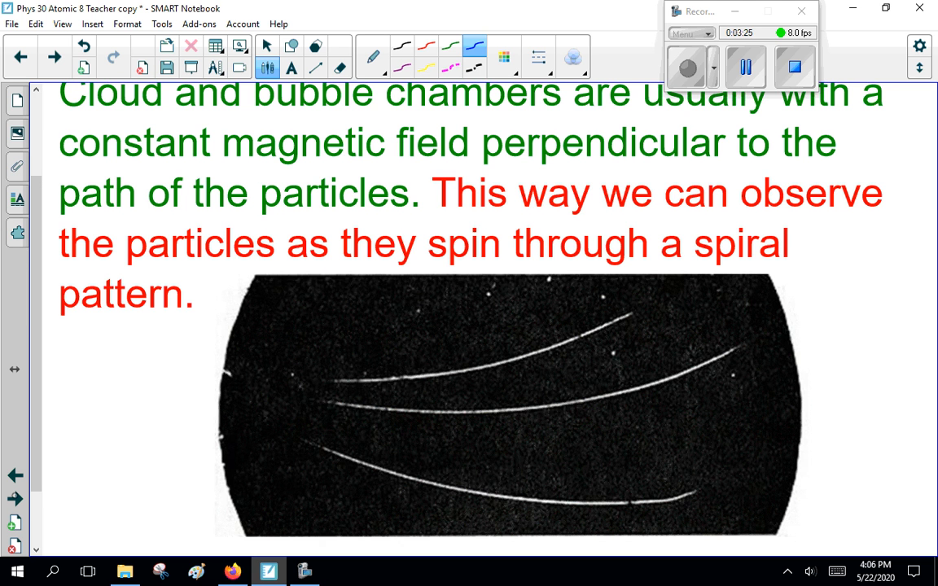
click(15, 500)
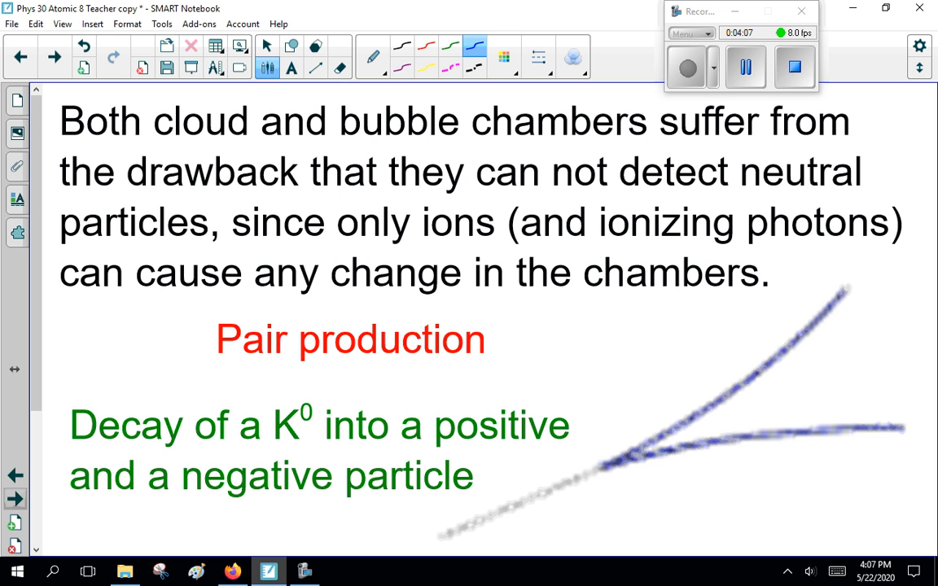
On the bubble chamber photo, trace two straight tracks and a V-shaped branch in yellow.
key(Page_Down)
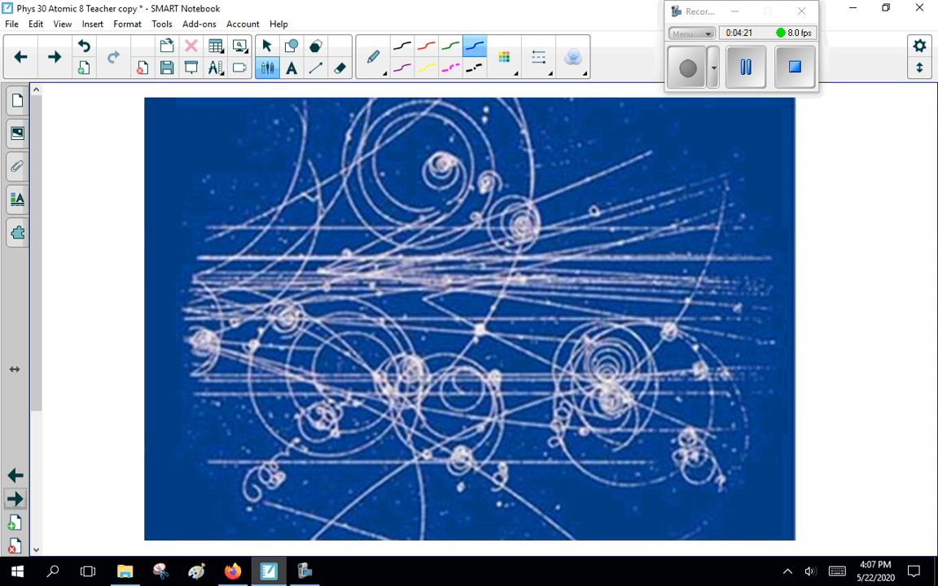
click(426, 67)
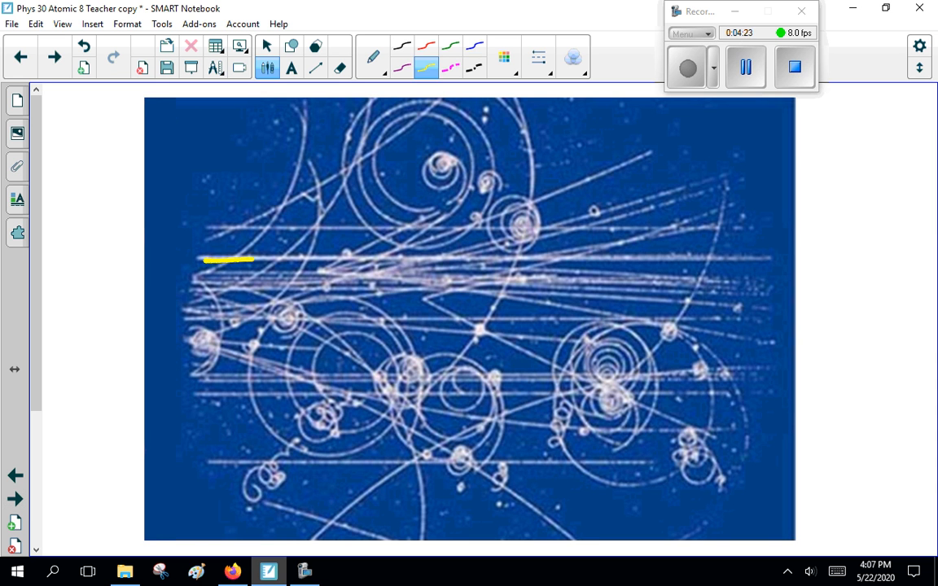
drag(204, 261, 627, 255)
drag(204, 294, 615, 289)
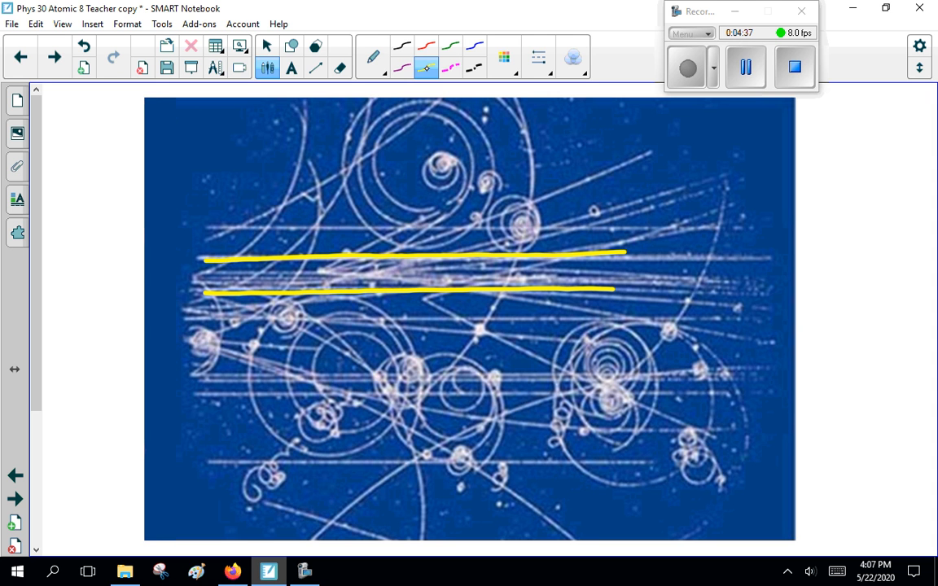
drag(513, 273, 497, 335)
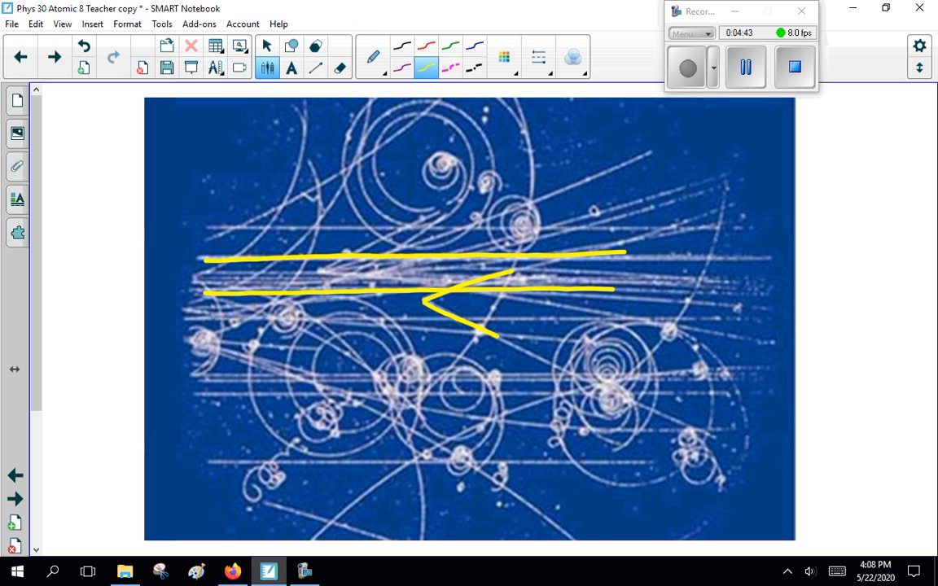
Circle four spiral tracks in yellow, then advance to the bubble chamber problem page.
drag(463, 370, 464, 371)
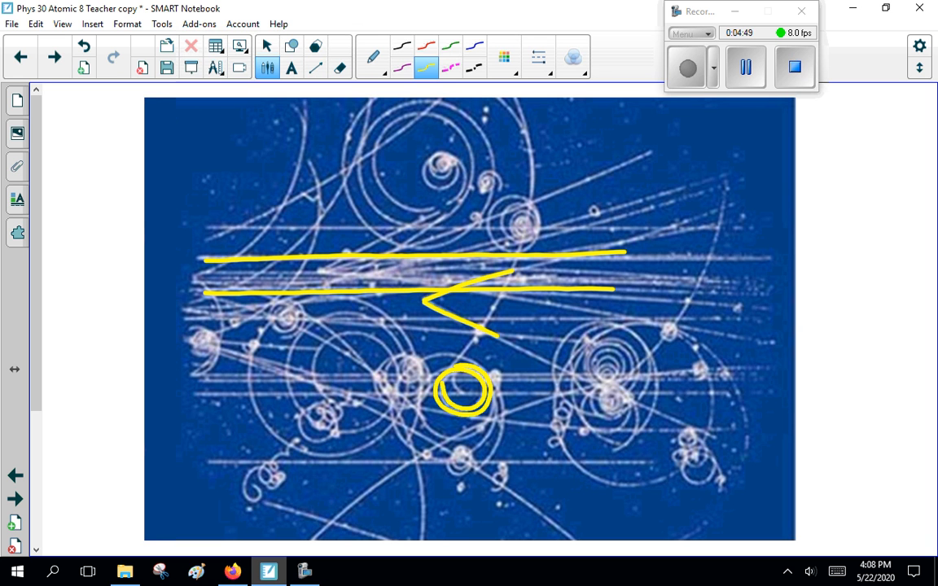
drag(283, 300, 286, 316)
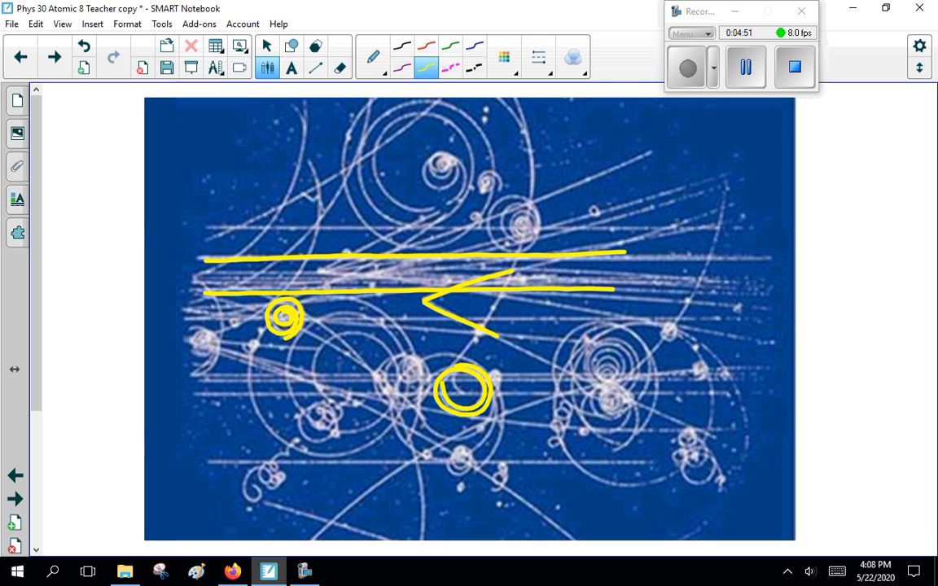
drag(458, 446, 461, 447)
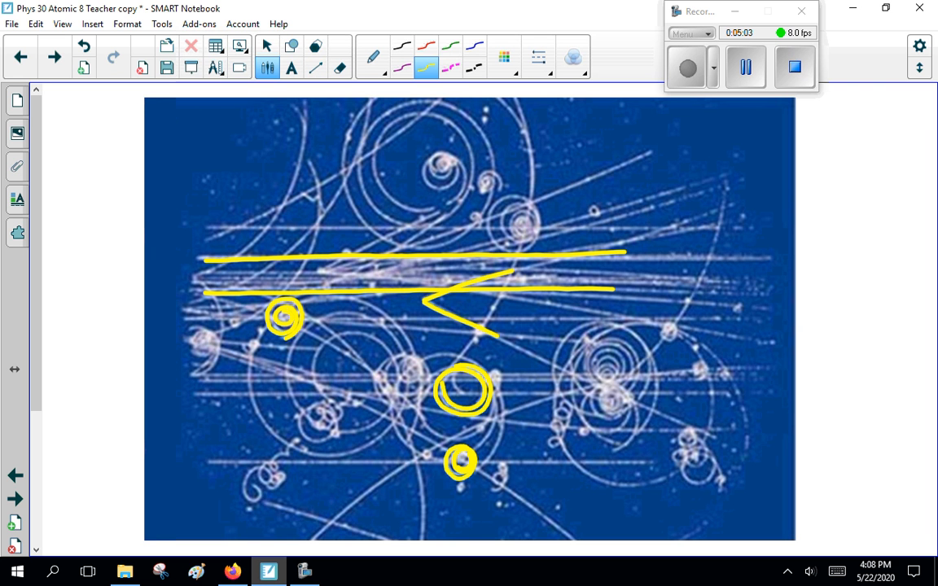
drag(521, 200, 525, 228)
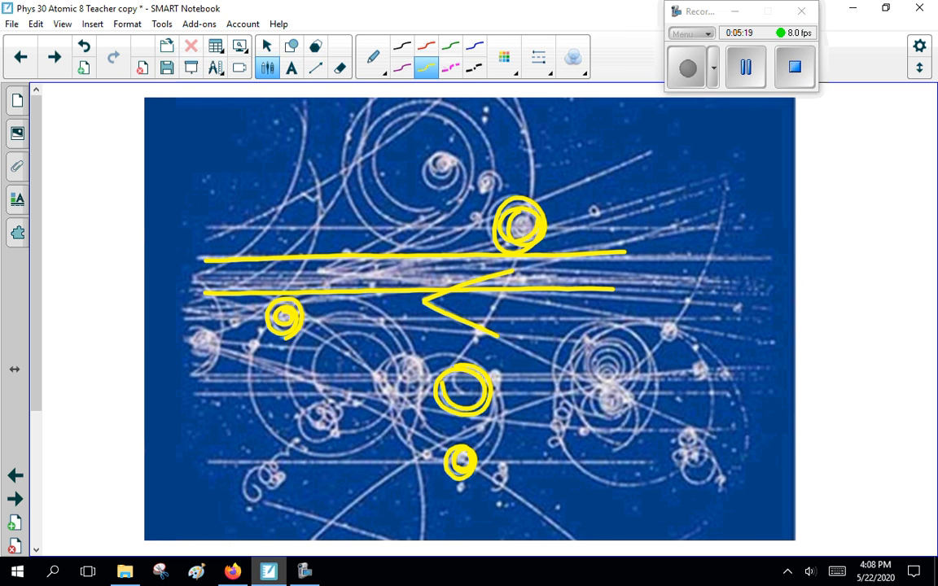
click(15, 500)
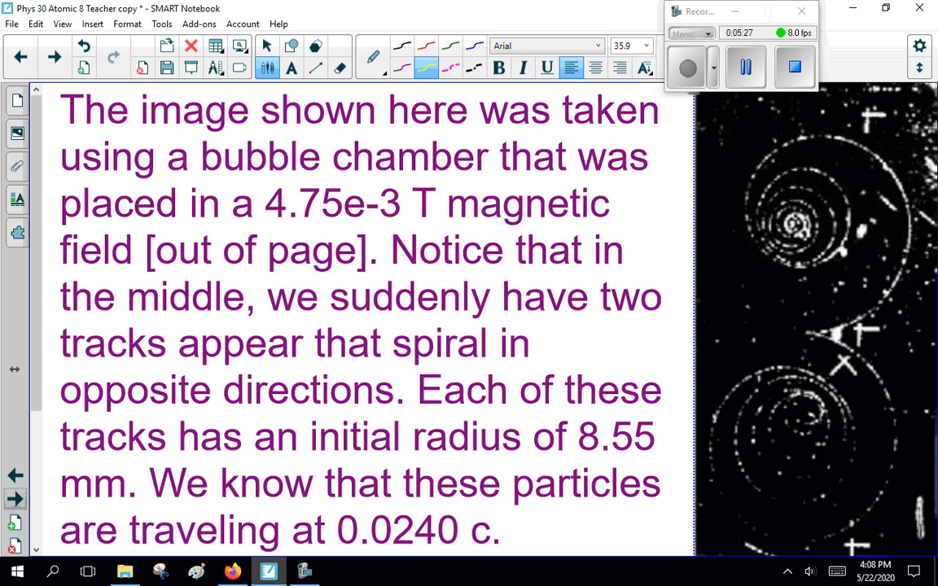
click(267, 45)
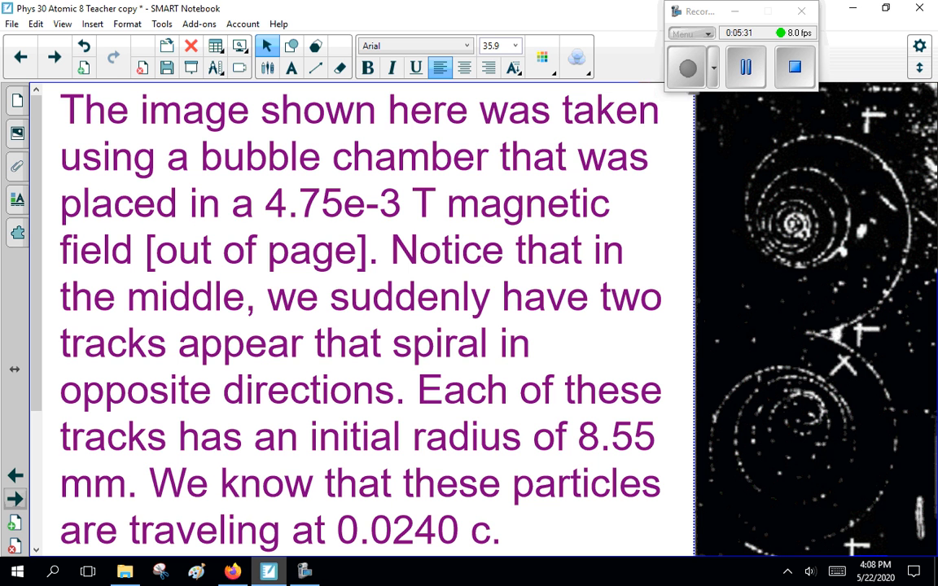
click(543, 57)
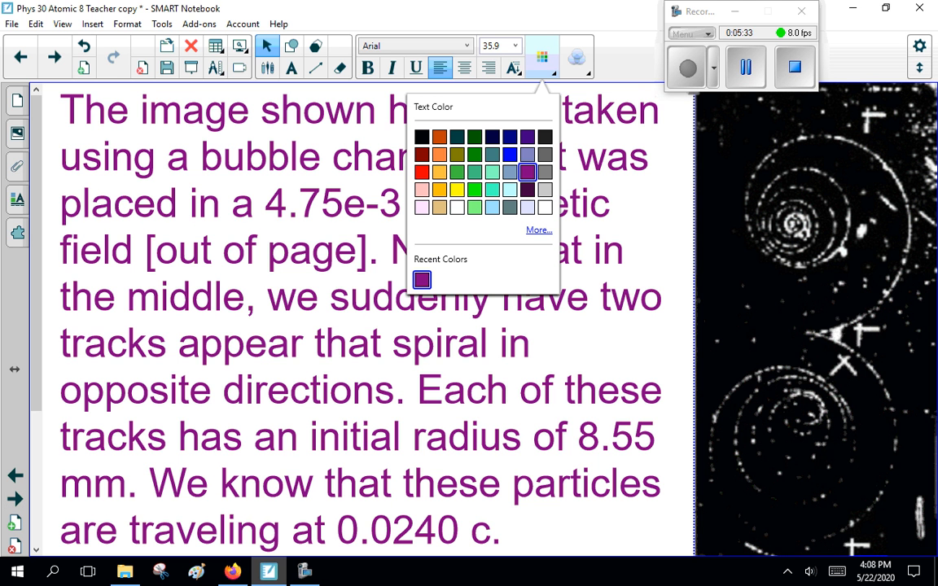
click(473, 154)
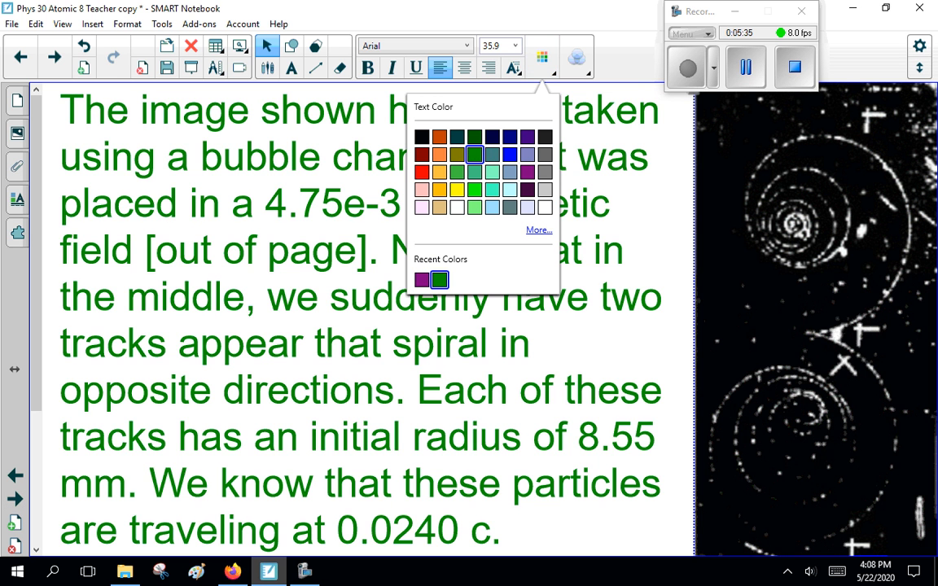
click(84, 46)
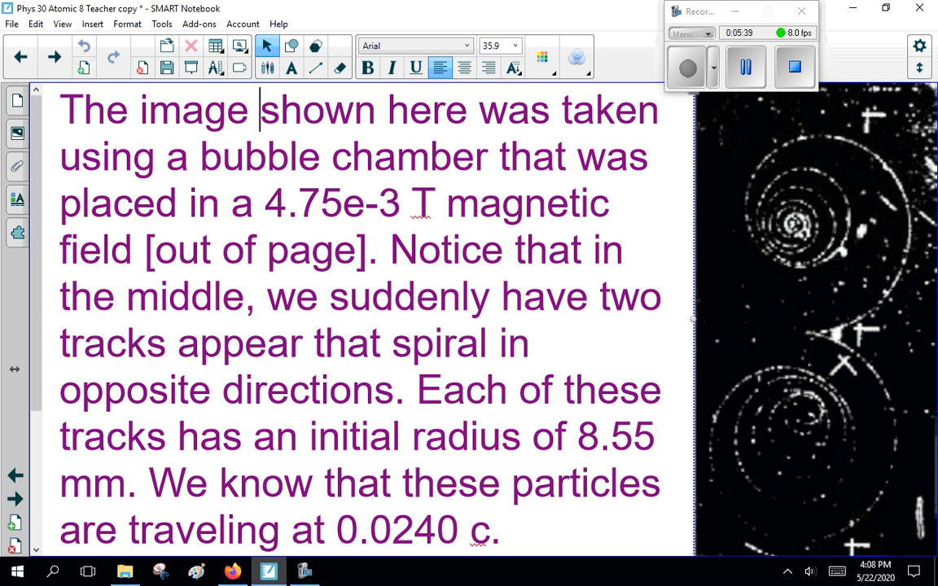
click(268, 68)
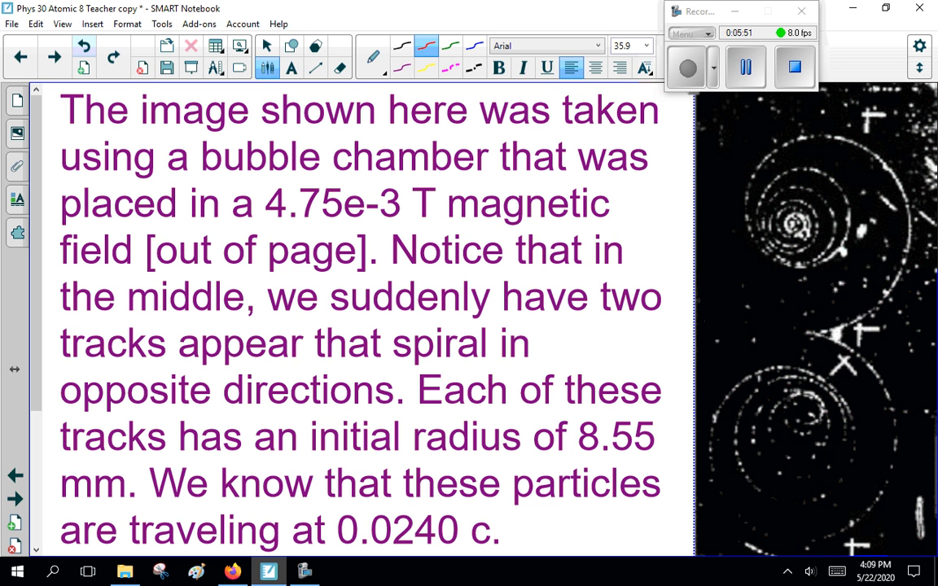
Trace the upper and lower spiralling tracks from the vertex in yellow with a dotted incoming path.
click(427, 68)
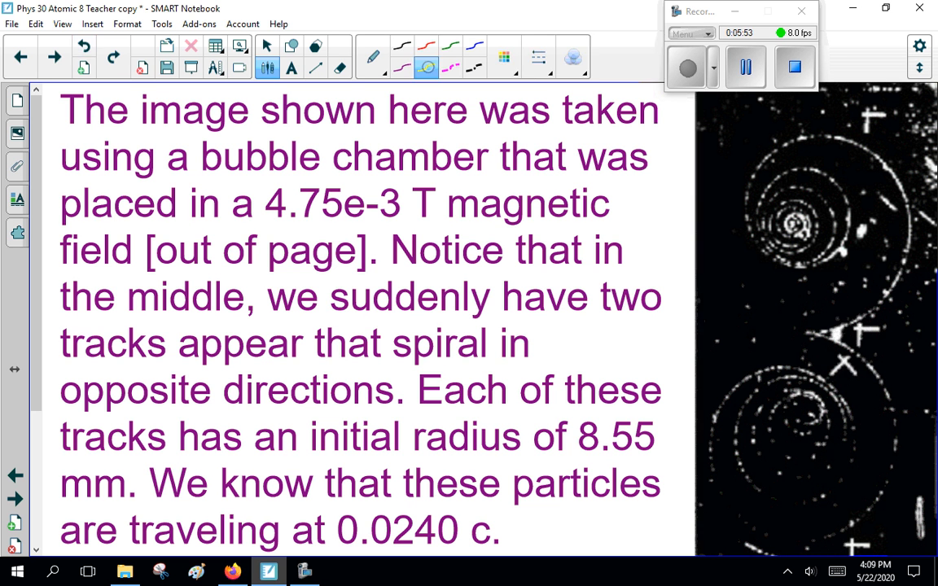
drag(798, 331, 906, 254)
drag(797, 331, 883, 390)
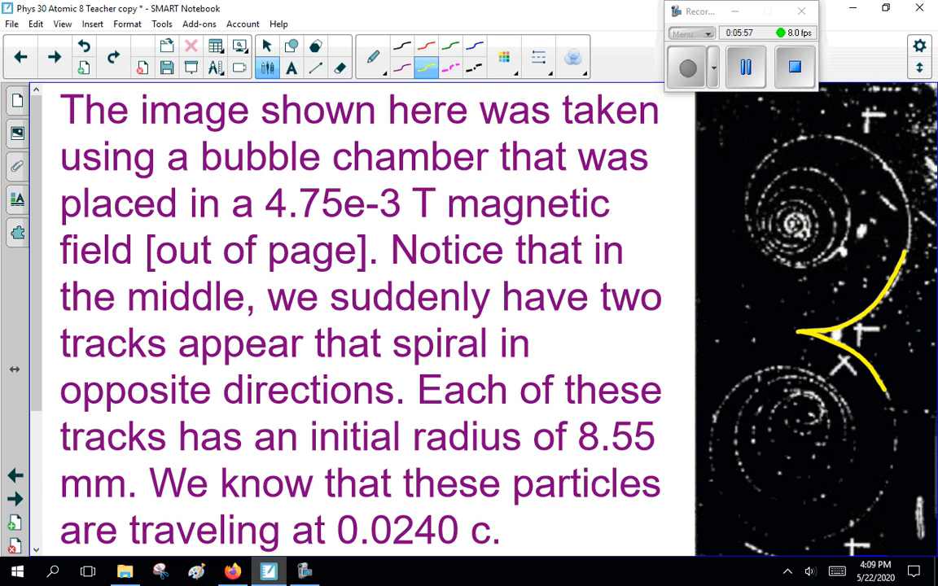
drag(700, 332, 794, 332)
scroll(358, 325, down, 5)
scroll(358, 326, down, 3)
scroll(359, 326, down, 1)
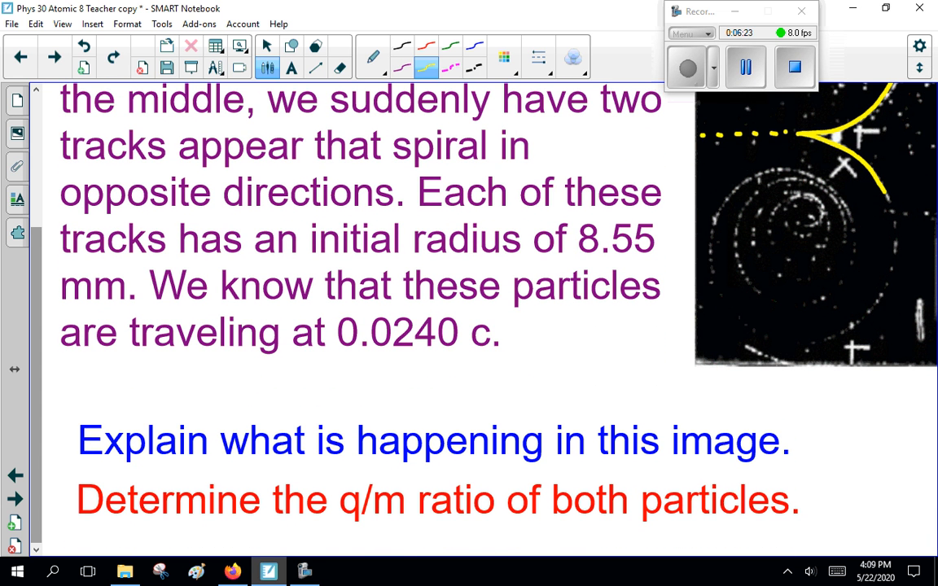
scroll(435, 287, up, 2)
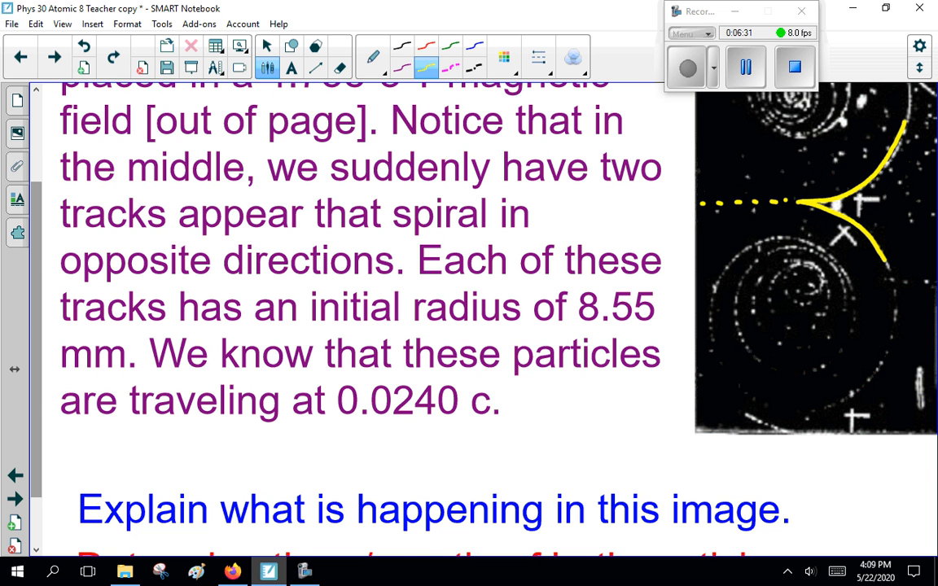
scroll(367, 285, up, 5)
scroll(366, 285, up, 3)
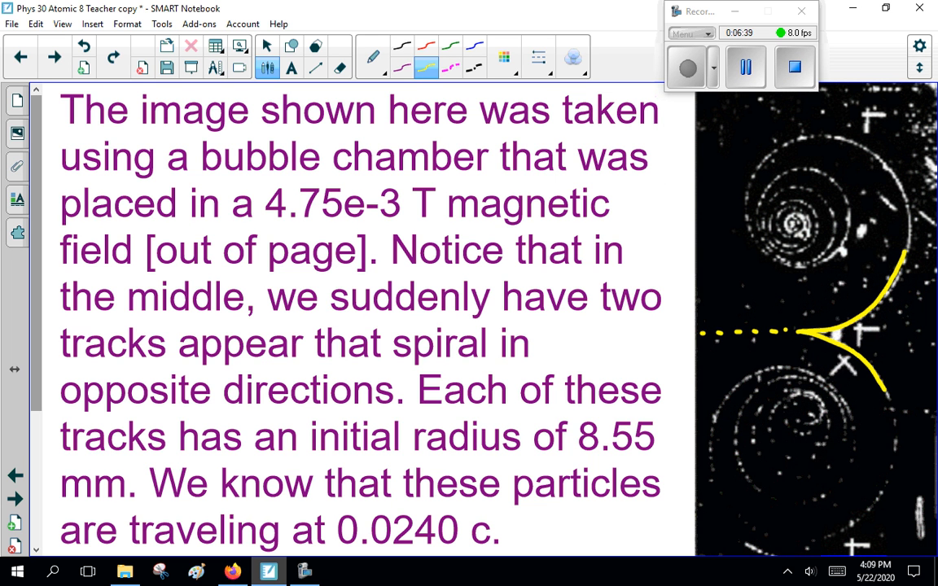
Mark the upper track with a minus sign and the lower track with a plus sign in yellow.
mouse_move(834, 293)
mouse_down()
mouse_move(851, 293)
mouse_move(843, 277)
mouse_up()
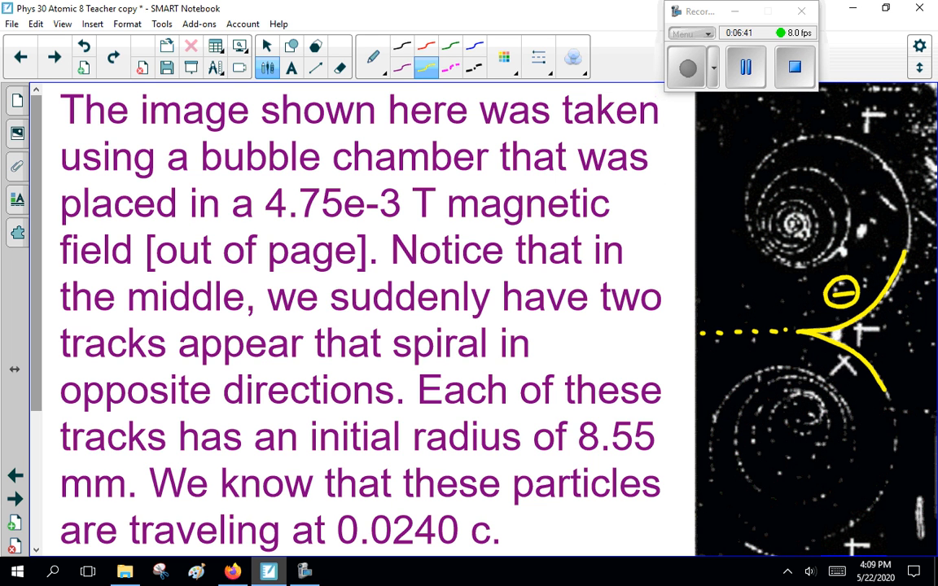
drag(850, 384, 860, 384)
mouse_move(855, 374)
mouse_down()
mouse_move(854, 395)
mouse_move(854, 373)
mouse_up()
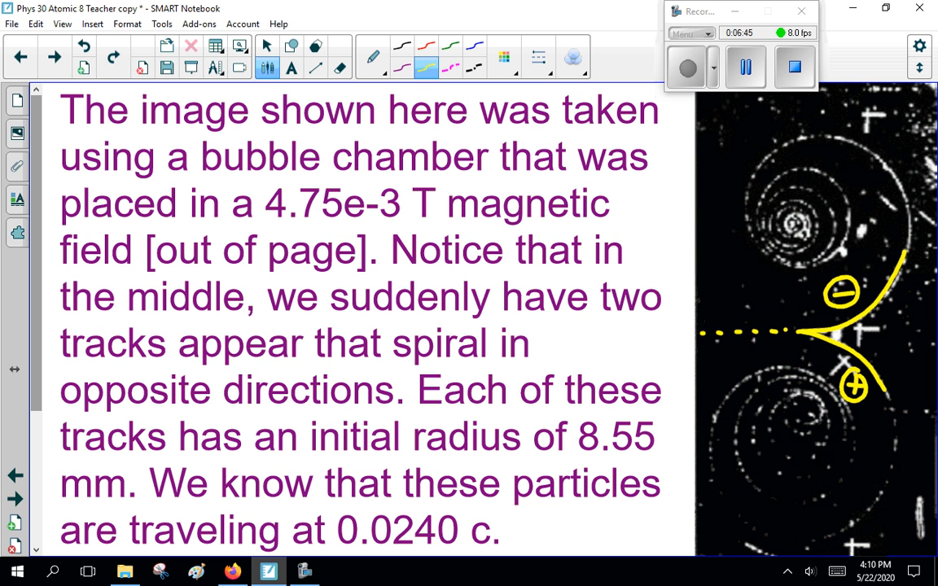
scroll(367, 326, down, 3)
scroll(366, 326, down, 3)
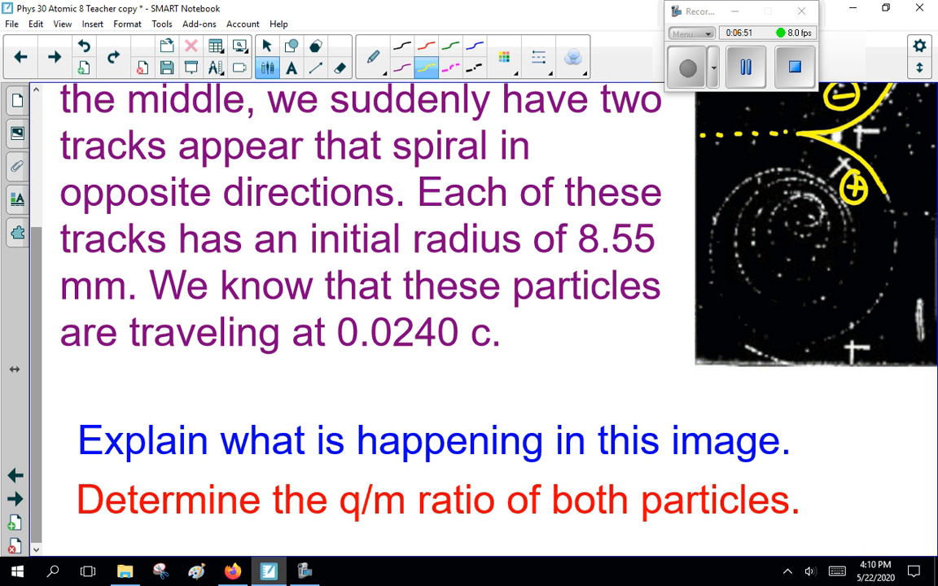
click(267, 46)
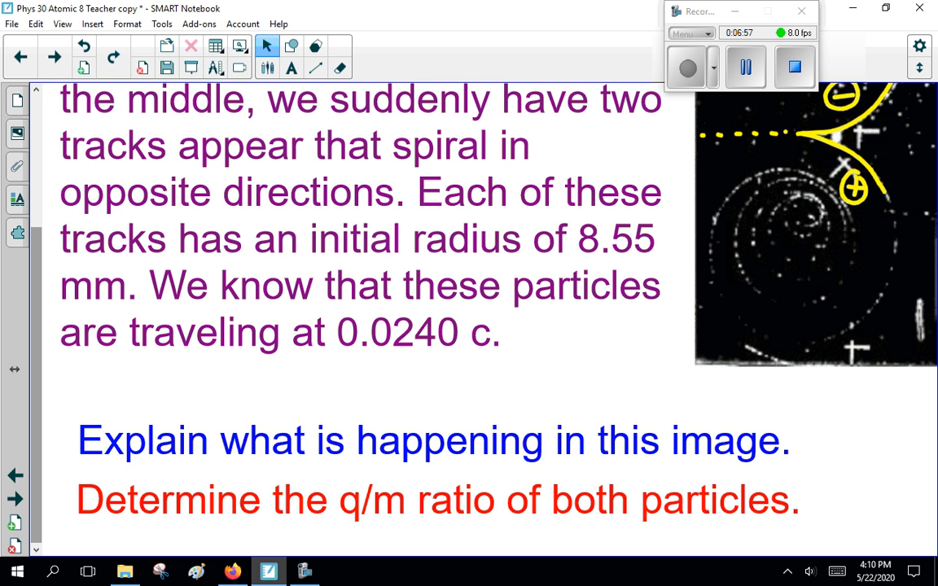
On a blank page, write Fc = FB in red and begin qvB below it.
click(15, 499)
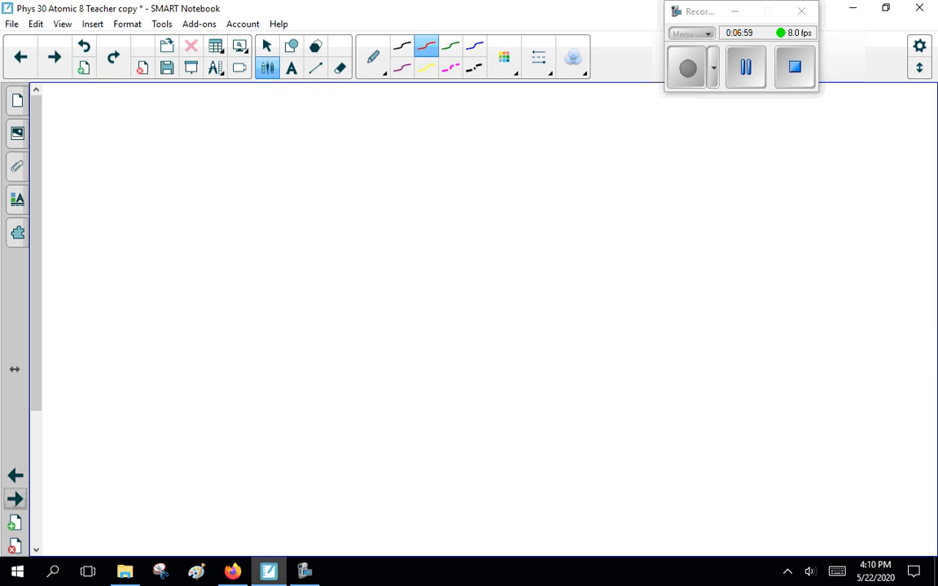
mouse_move(295, 102)
mouse_down()
mouse_move(293, 137)
mouse_move(326, 100)
mouse_up()
click(324, 131)
mouse_move(296, 118)
mouse_down()
mouse_move(313, 116)
mouse_move(330, 145)
mouse_up()
drag(346, 120, 358, 128)
mouse_move(383, 99)
mouse_down()
mouse_move(381, 138)
mouse_move(413, 97)
mouse_move(419, 150)
mouse_up()
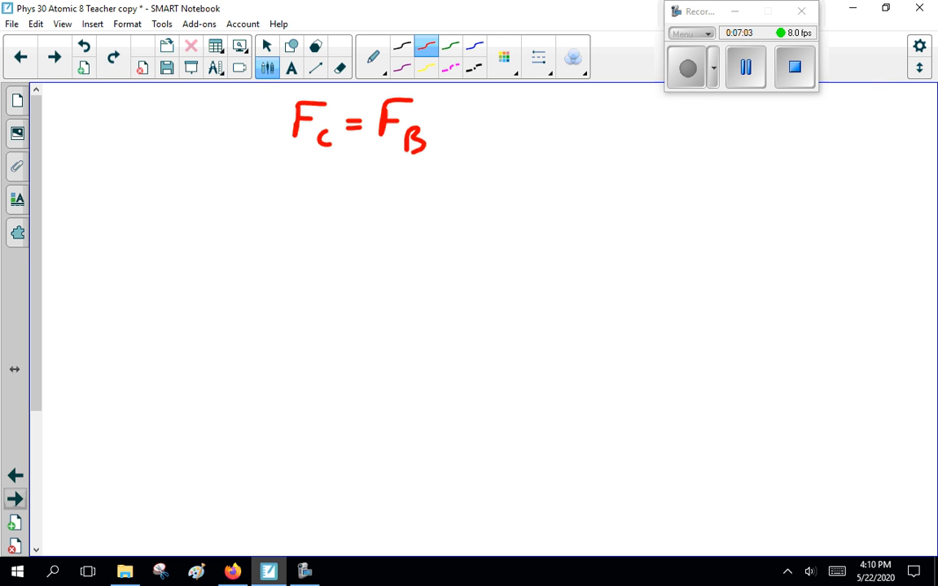
mouse_move(281, 187)
mouse_down()
mouse_move(277, 232)
mouse_move(317, 179)
mouse_move(334, 195)
mouse_up()
mouse_move(362, 175)
mouse_down()
mouse_move(375, 174)
mouse_move(374, 185)
mouse_up()
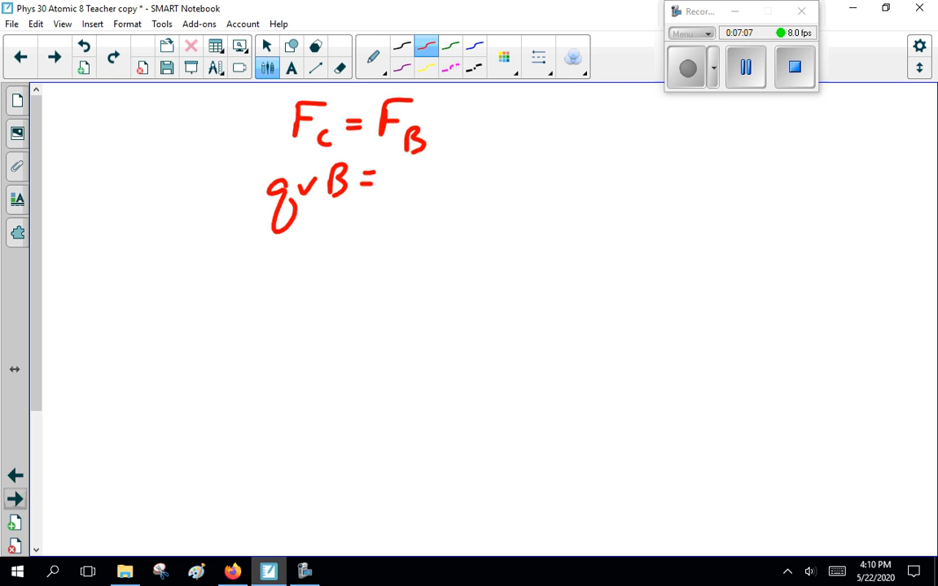
Erase the qvB line and rewrite it as mv²/r = qvB.
click(341, 68)
mouse_move(383, 212)
mouse_down()
mouse_move(253, 187)
mouse_move(326, 192)
mouse_up()
click(372, 58)
drag(332, 163, 345, 175)
mouse_move(262, 200)
mouse_down()
mouse_move(332, 198)
mouse_move(307, 224)
mouse_up()
drag(350, 204, 415, 240)
mouse_move(420, 197)
mouse_down()
mouse_move(456, 208)
mouse_move(444, 189)
mouse_up()
Cancel the v terms in green and rearrange to v/Br = q/m.
drag(329, 177, 356, 153)
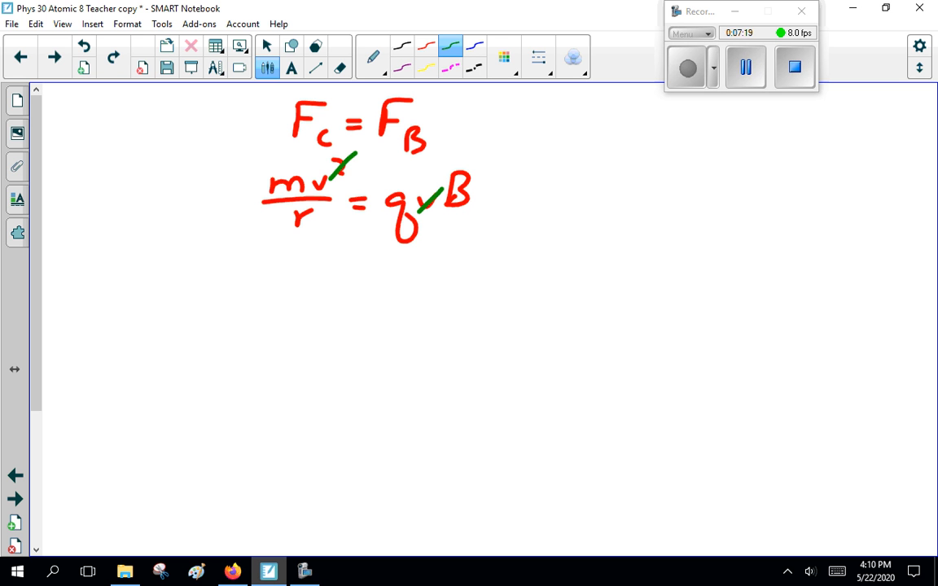
mouse_move(301, 189)
mouse_down()
mouse_move(386, 232)
mouse_move(376, 243)
mouse_up()
mouse_move(355, 274)
mouse_down()
mouse_move(439, 287)
mouse_move(438, 324)
mouse_up()
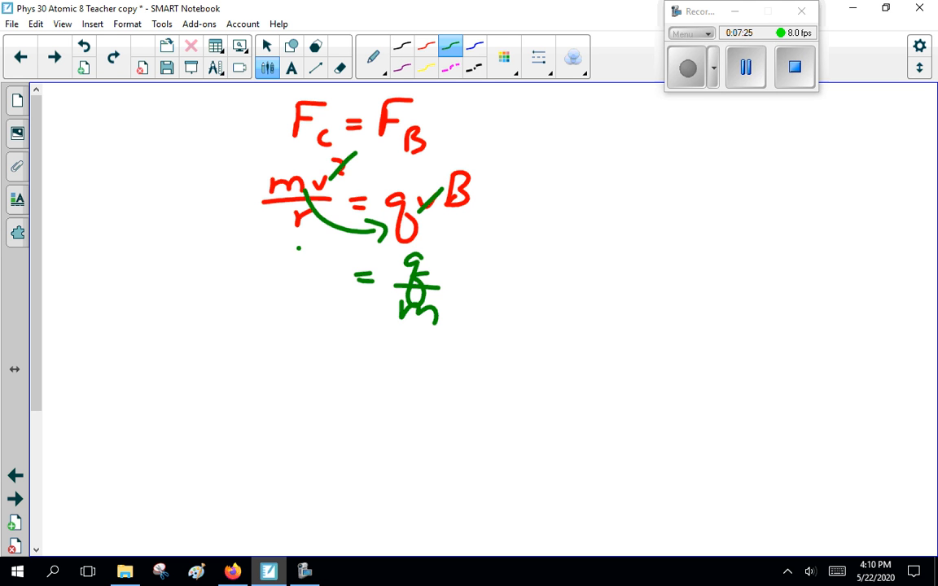
drag(298, 252, 326, 254)
mouse_move(278, 279)
mouse_down()
mouse_move(336, 276)
mouse_move(301, 319)
mouse_move(335, 298)
mouse_up()
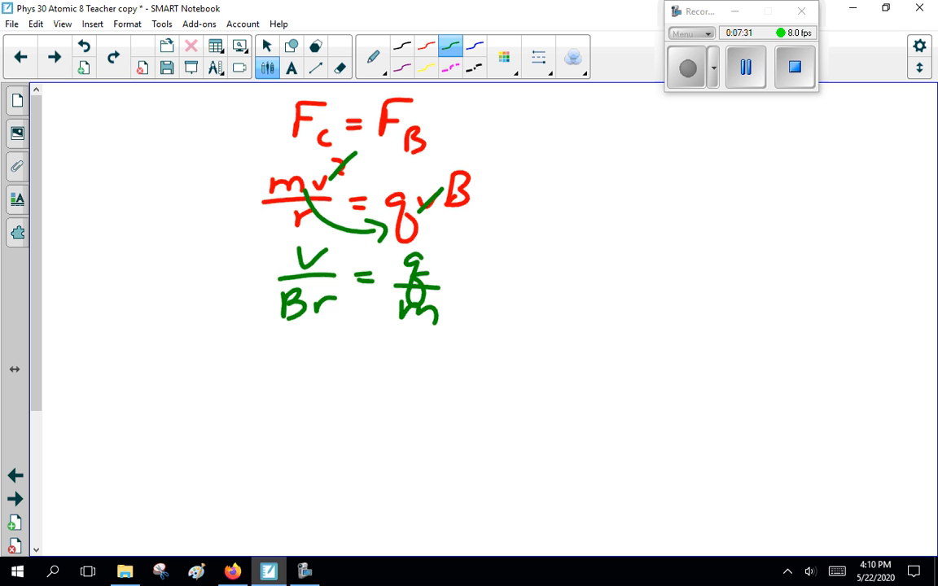
Write q/m = lower on the page, then return to the bubble chamber slide for values.
mouse_move(104, 333)
mouse_down()
mouse_move(114, 387)
mouse_move(136, 370)
mouse_up()
mouse_move(99, 389)
mouse_down()
mouse_move(104, 400)
mouse_move(135, 403)
mouse_move(171, 372)
mouse_up()
drag(155, 382, 173, 383)
click(15, 474)
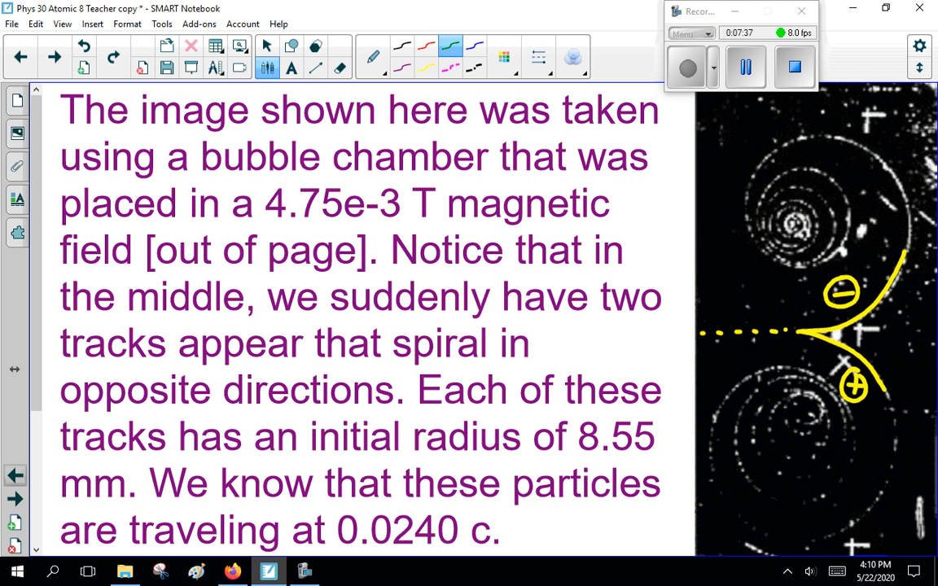
Write the numerator 0.0240 × 3.0×10⁸ m/s after q/m = and draw the fraction bar.
click(15, 498)
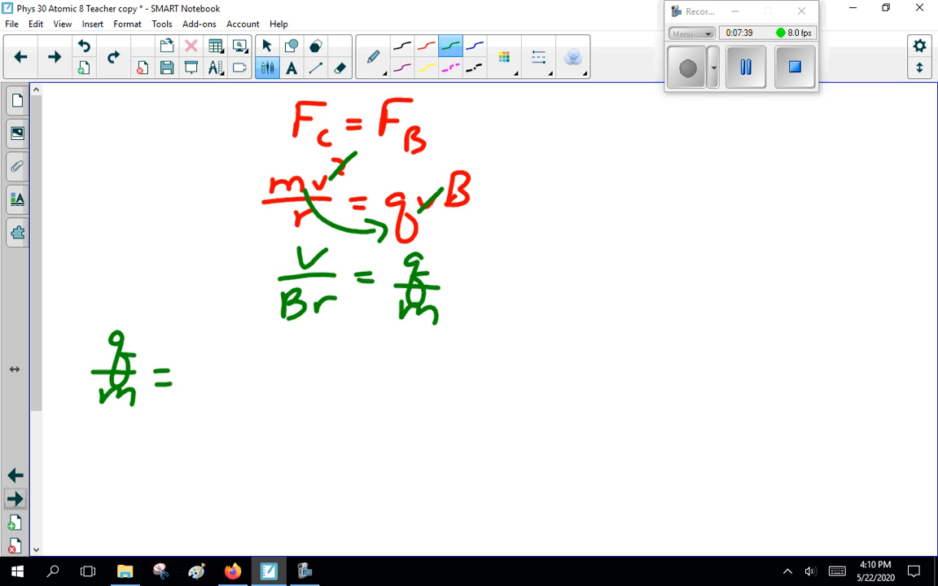
mouse_move(183, 350)
mouse_down()
mouse_move(223, 374)
mouse_move(384, 377)
mouse_up()
mouse_move(395, 354)
mouse_down()
mouse_move(407, 379)
mouse_move(431, 373)
mouse_up()
mouse_move(443, 354)
mouse_down()
mouse_move(445, 379)
mouse_move(472, 378)
mouse_up()
mouse_move(485, 342)
mouse_down()
mouse_move(489, 362)
mouse_move(521, 364)
mouse_up()
mouse_move(533, 346)
mouse_down()
mouse_move(521, 378)
mouse_move(533, 385)
mouse_up()
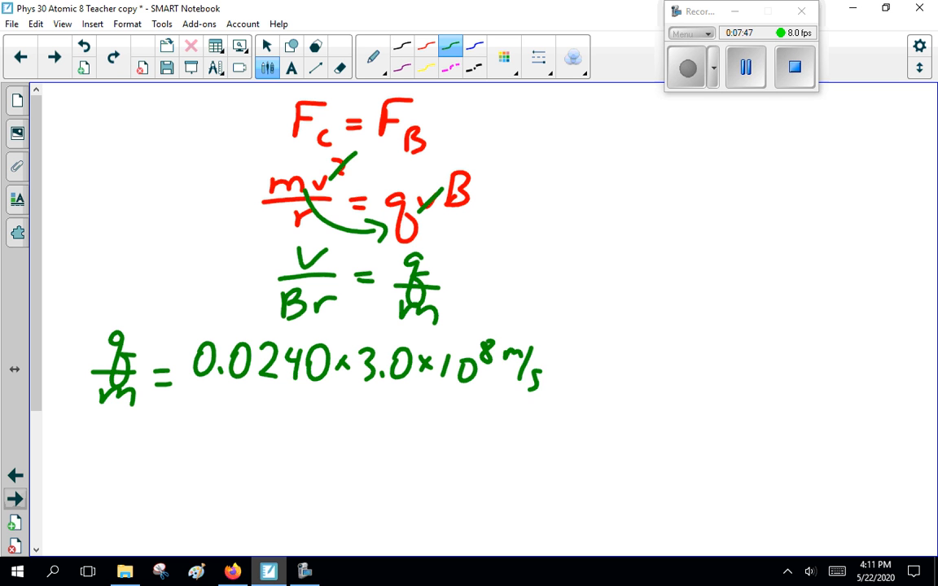
drag(188, 381, 557, 386)
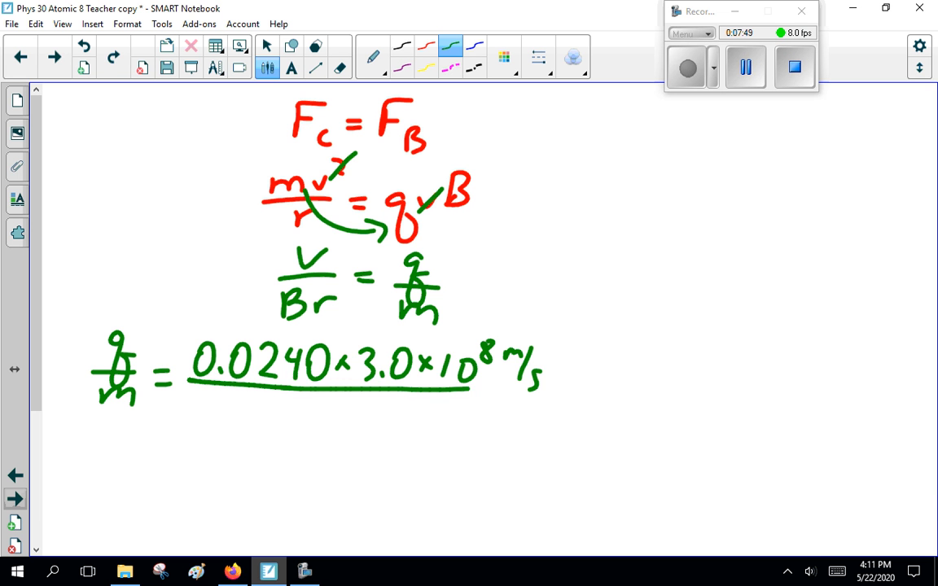
Check the slide values and write 4.75×10⁻³ T × in the denominator.
click(15, 475)
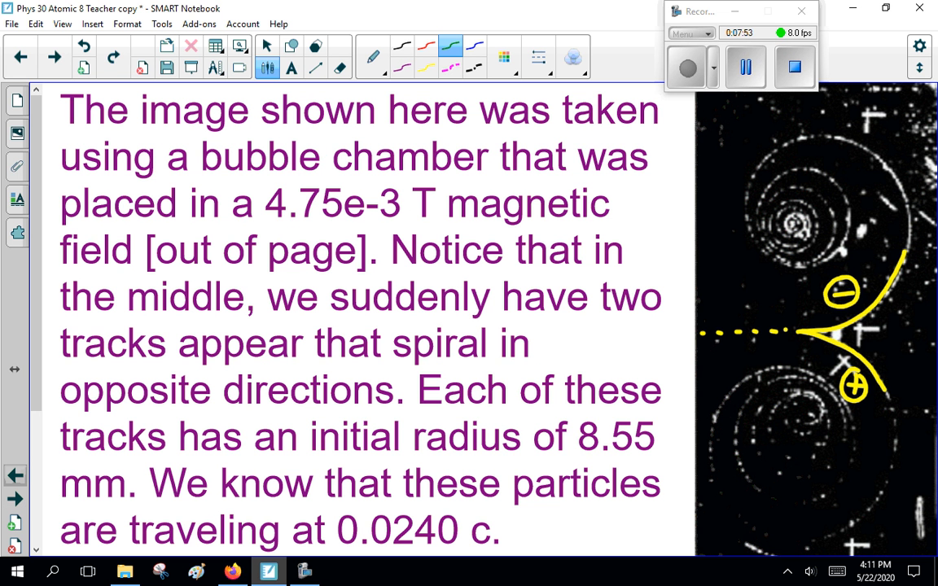
click(14, 476)
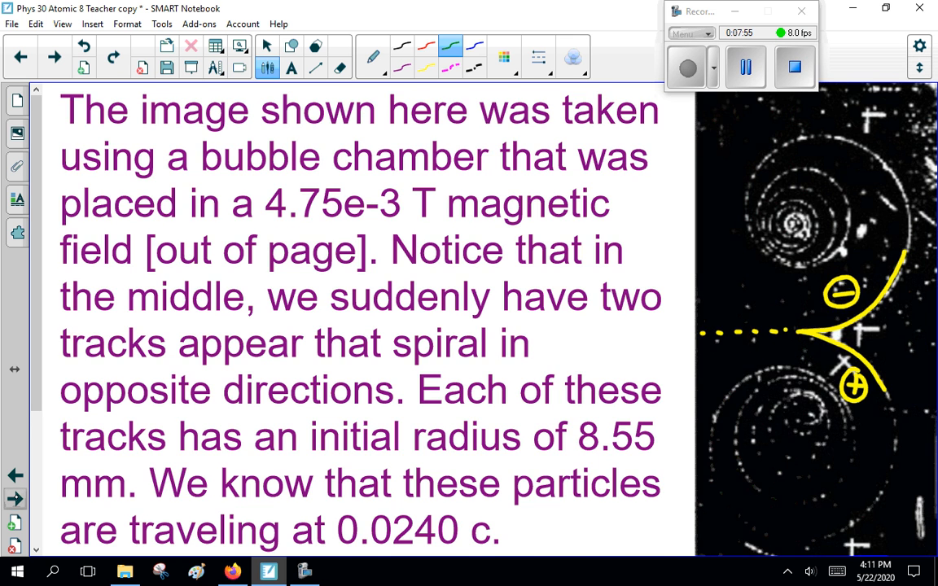
click(15, 499)
mouse_move(204, 399)
mouse_down()
mouse_move(224, 423)
mouse_move(330, 432)
mouse_move(348, 405)
mouse_move(354, 419)
mouse_move(379, 403)
mouse_up()
mouse_move(371, 403)
mouse_down()
mouse_move(372, 435)
mouse_move(415, 425)
mouse_up()
drag(415, 411, 402, 425)
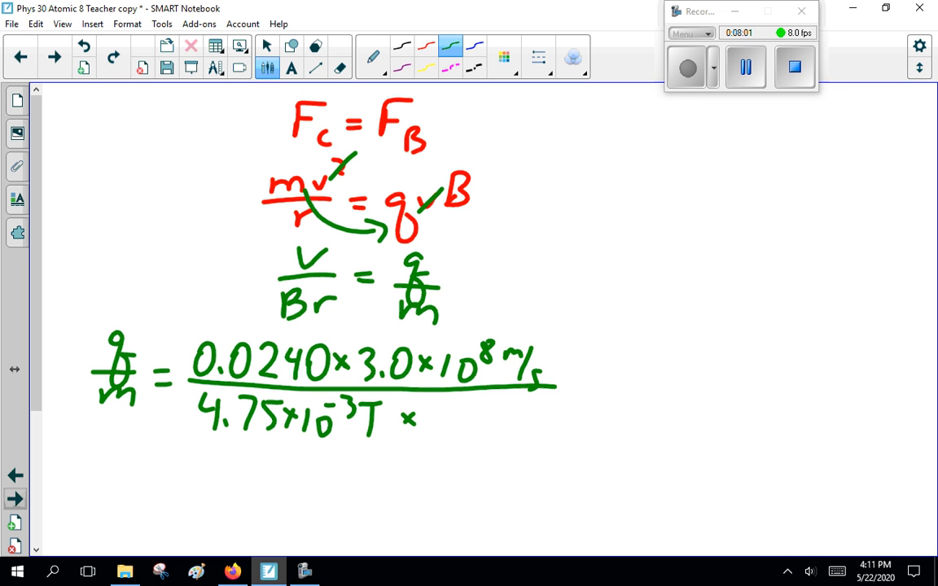
Check the radius on the slide, write 0.00855 m in the denominator and an equals sign.
click(16, 474)
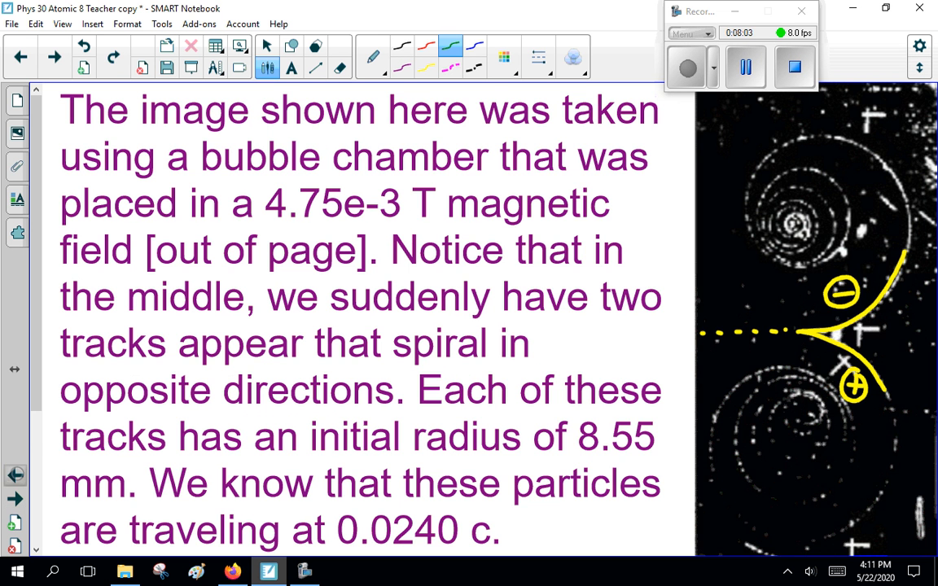
scroll(358, 285, down, 2)
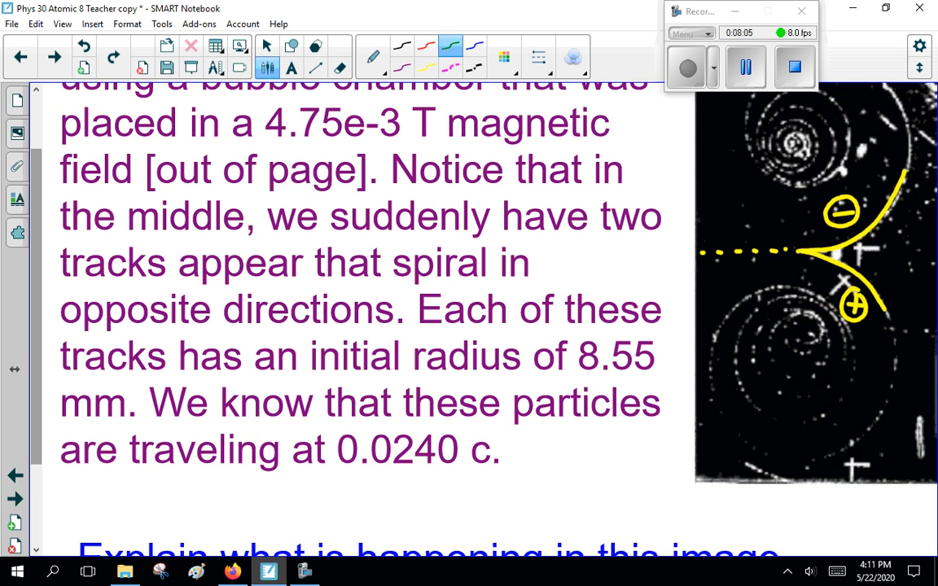
click(15, 499)
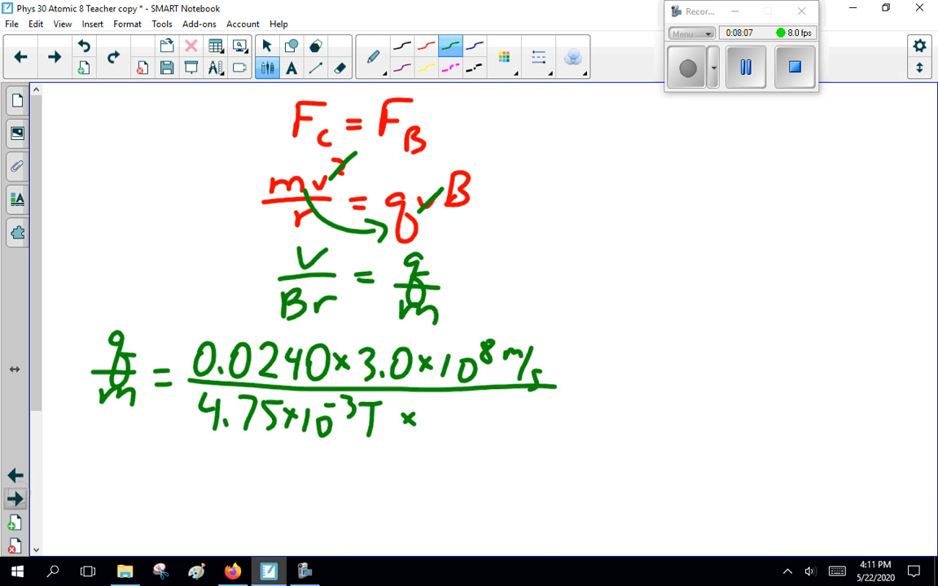
mouse_move(440, 403)
mouse_down()
mouse_move(441, 431)
mouse_move(603, 432)
mouse_up()
click(455, 430)
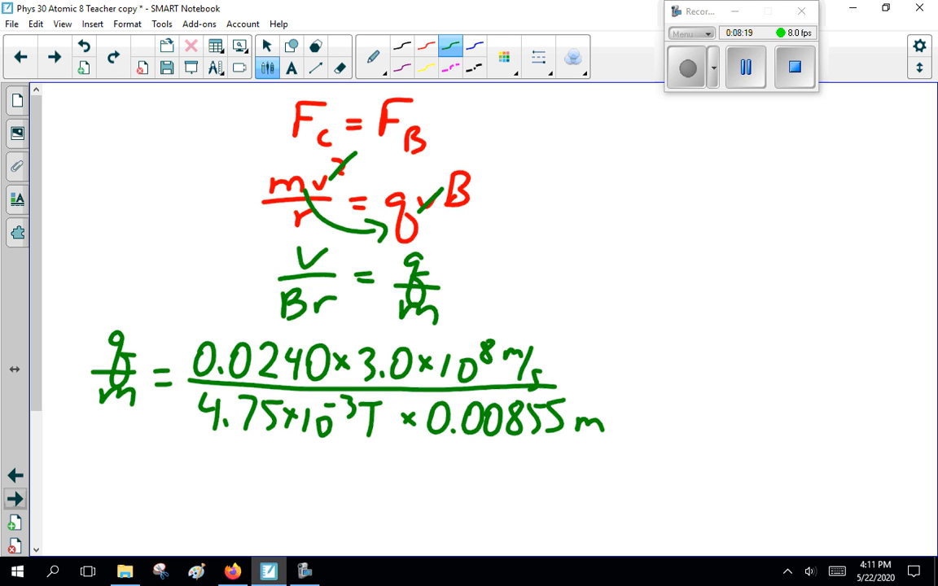
drag(608, 381, 625, 380)
drag(611, 396, 628, 395)
Write the result 1.77×10¹¹ C/kg after the equals sign.
mouse_move(657, 366)
mouse_down()
mouse_move(659, 415)
mouse_move(675, 411)
mouse_up()
drag(684, 371, 696, 415)
mouse_move(713, 371)
mouse_down()
mouse_move(729, 409)
mouse_move(759, 407)
mouse_up()
mouse_move(759, 391)
mouse_down()
mouse_move(742, 407)
mouse_move(769, 415)
mouse_up()
drag(797, 378, 800, 419)
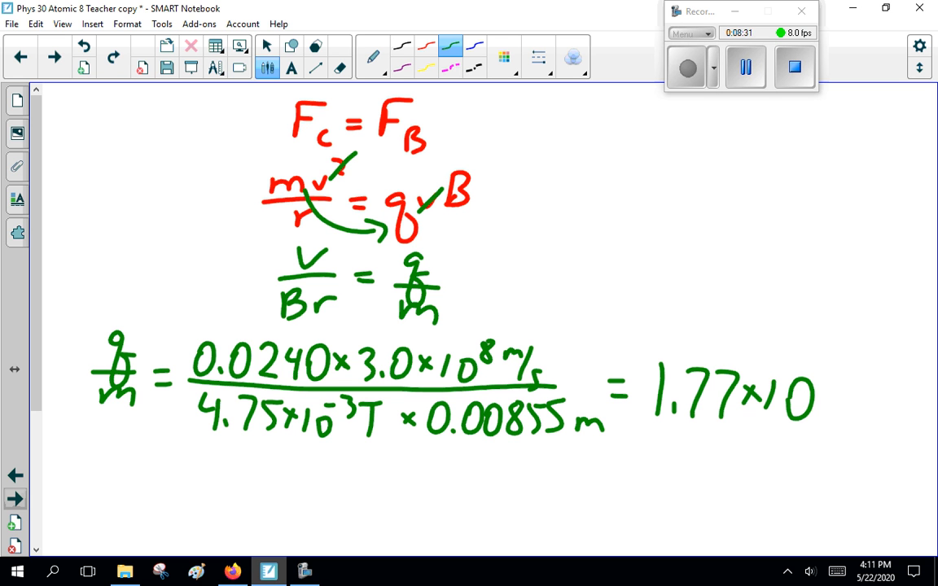
mouse_move(824, 366)
mouse_down()
mouse_move(826, 387)
mouse_move(871, 391)
mouse_up()
drag(856, 399, 889, 398)
mouse_move(865, 414)
mouse_down()
mouse_move(864, 440)
mouse_move(883, 460)
mouse_up()
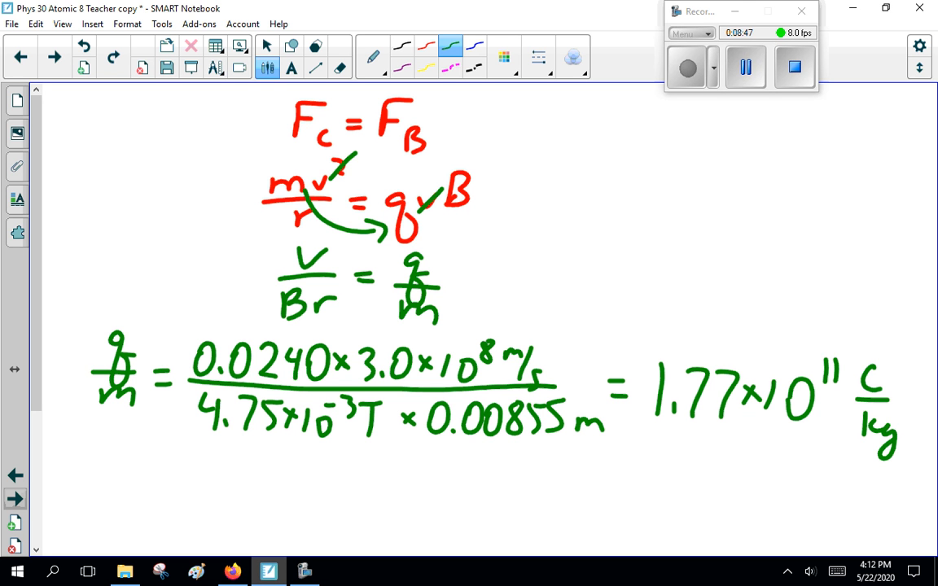
click(475, 46)
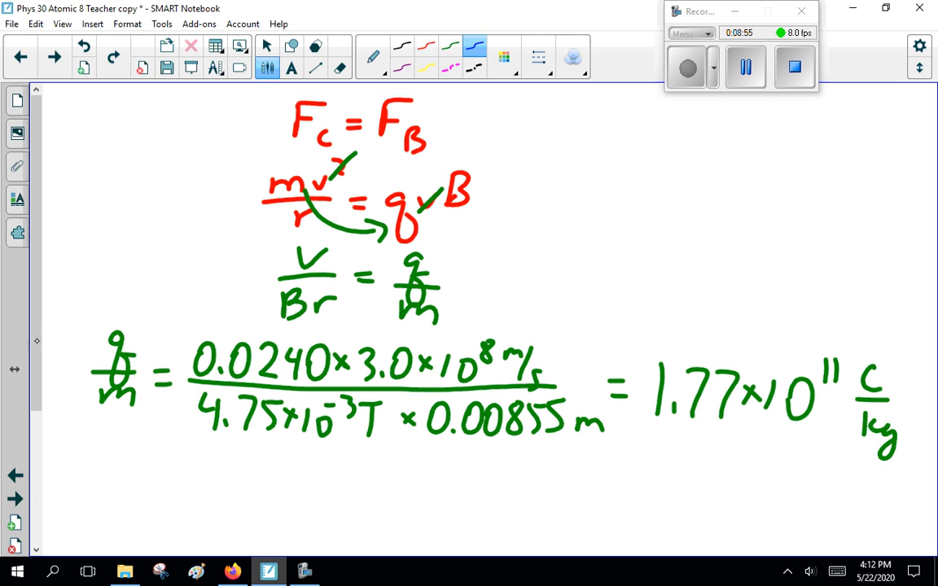
scroll(469, 326, down, 3)
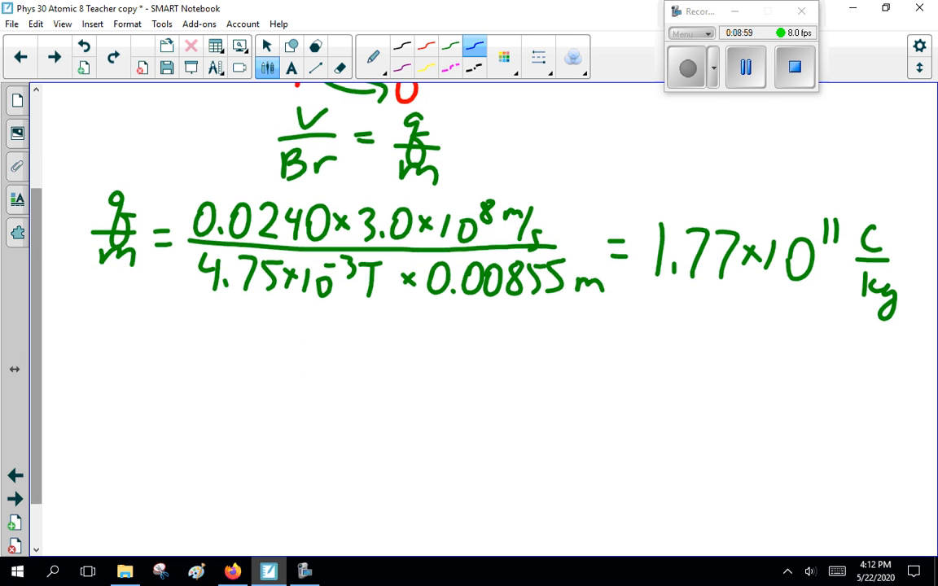
Write 'q/m e⁻ =' in blue beneath the calculated green result.
mouse_move(152, 307)
mouse_down()
mouse_move(155, 341)
mouse_move(167, 322)
mouse_up()
mouse_move(159, 358)
mouse_down()
mouse_move(146, 389)
mouse_move(183, 394)
mouse_up()
drag(216, 350, 241, 378)
drag(246, 334, 260, 333)
mouse_move(269, 358)
mouse_down()
mouse_move(287, 358)
mouse_move(287, 376)
mouse_up()
mouse_move(316, 345)
mouse_down()
mouse_move(314, 392)
mouse_move(358, 393)
mouse_up()
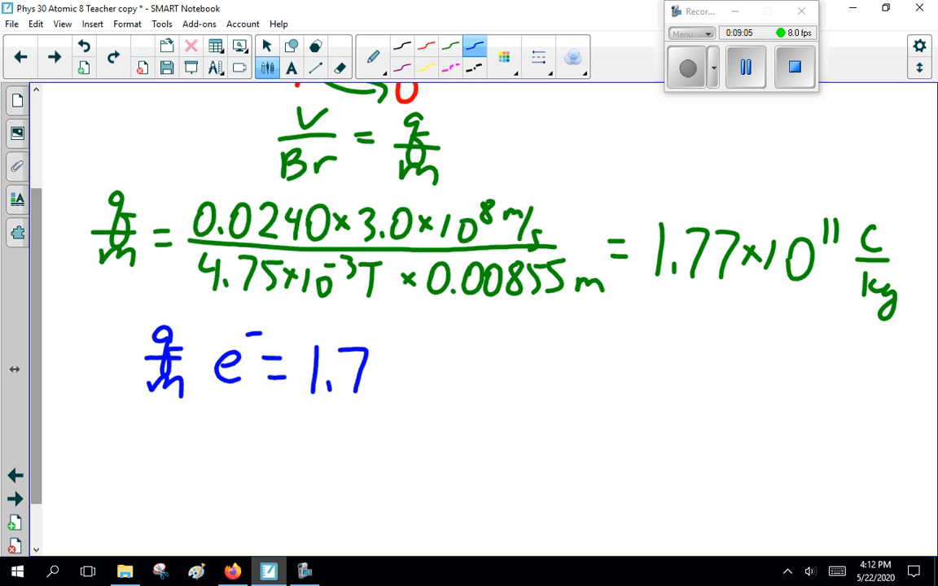
Complete the comparison value as 1.75×10¹¹ C/kg for the electron.
mouse_move(411, 349)
mouse_down()
mouse_move(382, 348)
mouse_move(378, 390)
mouse_move(435, 387)
mouse_up()
mouse_move(435, 362)
mouse_down()
mouse_move(417, 387)
mouse_move(448, 394)
mouse_up()
drag(476, 362, 476, 399)
mouse_move(497, 342)
mouse_down()
mouse_move(498, 362)
mouse_move(512, 361)
mouse_up()
drag(557, 344, 567, 377)
mouse_move(536, 389)
mouse_down()
mouse_move(538, 417)
mouse_move(563, 407)
mouse_move(562, 436)
mouse_up()
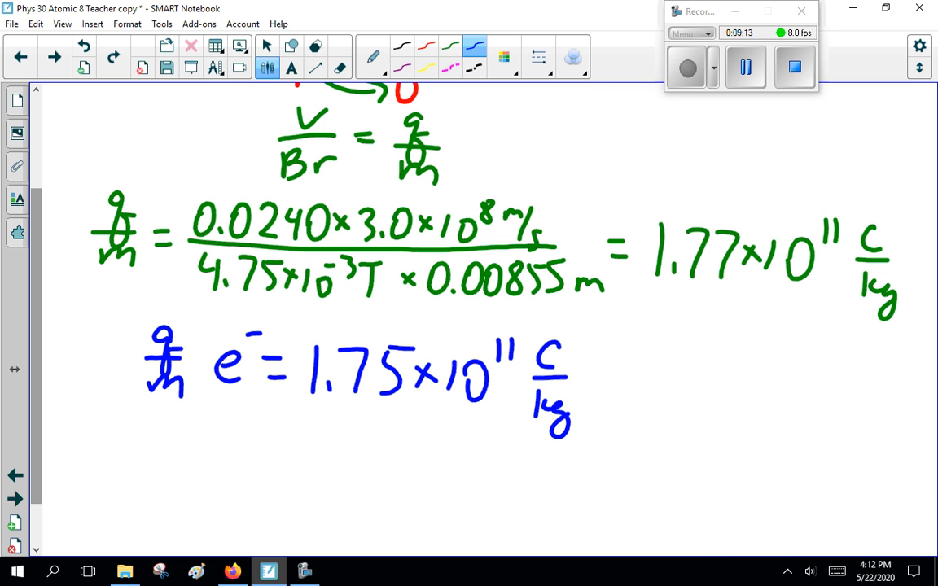
Back on the bubble chamber page, label the negative spiral track e⁻ in yellow.
click(16, 476)
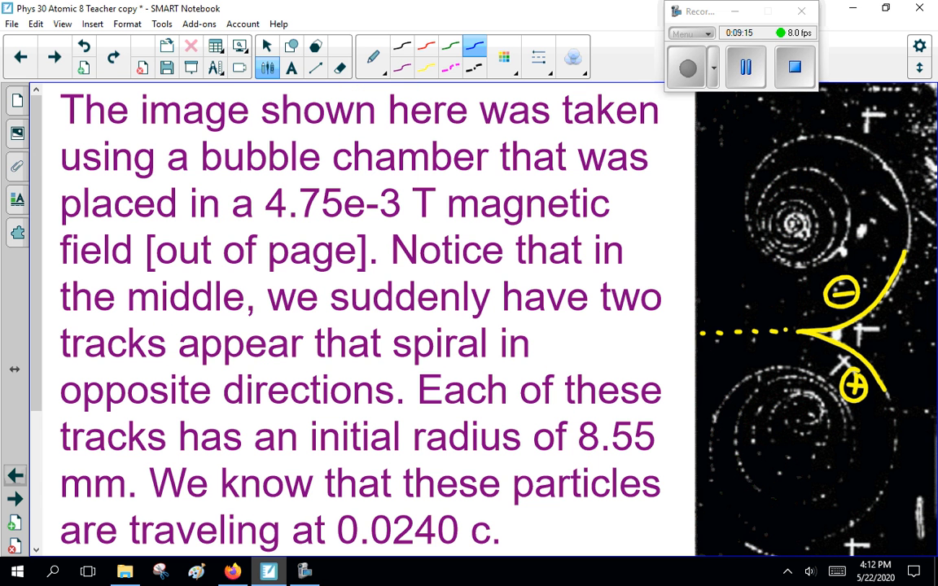
click(426, 68)
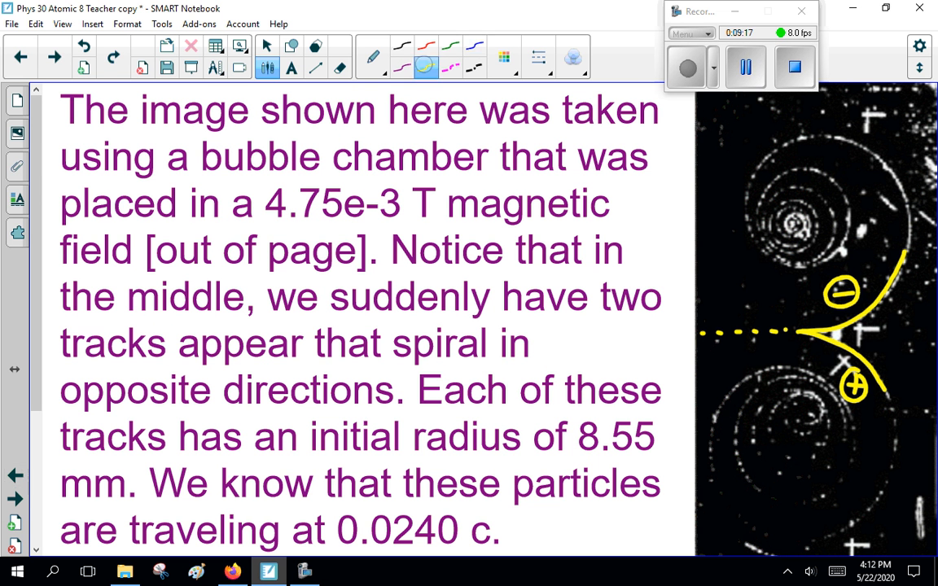
drag(855, 240, 867, 256)
drag(873, 234, 889, 232)
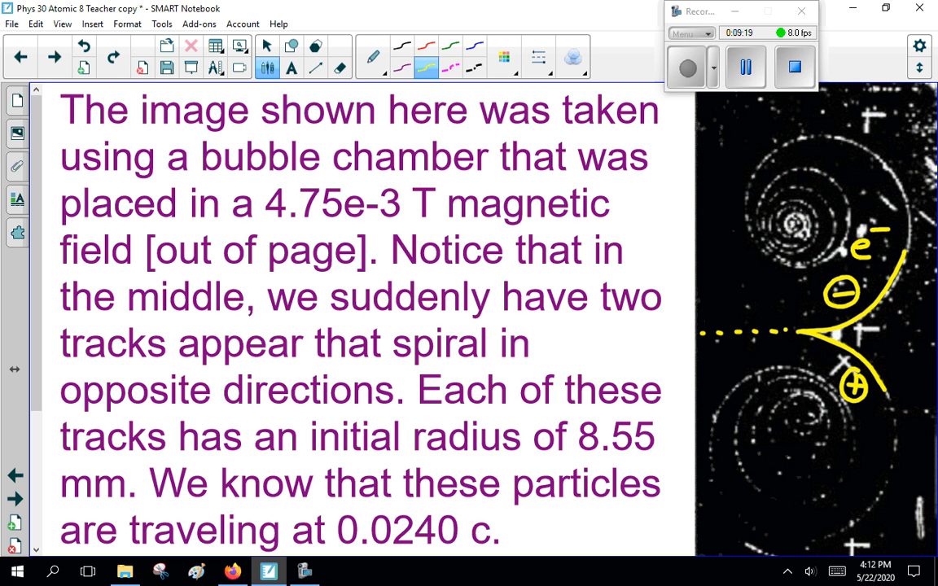
mouse_move(854, 423)
mouse_down()
mouse_move(847, 457)
mouse_move(883, 431)
mouse_up()
Label the positive circle β⁺ e⁺ and add β⁻ beside the upper negative track.
drag(876, 425, 892, 425)
drag(867, 468, 875, 480)
mouse_move(891, 456)
mouse_down()
mouse_move(892, 476)
mouse_move(902, 464)
mouse_up()
drag(724, 204, 723, 244)
drag(802, 224, 822, 252)
drag(823, 220, 840, 218)
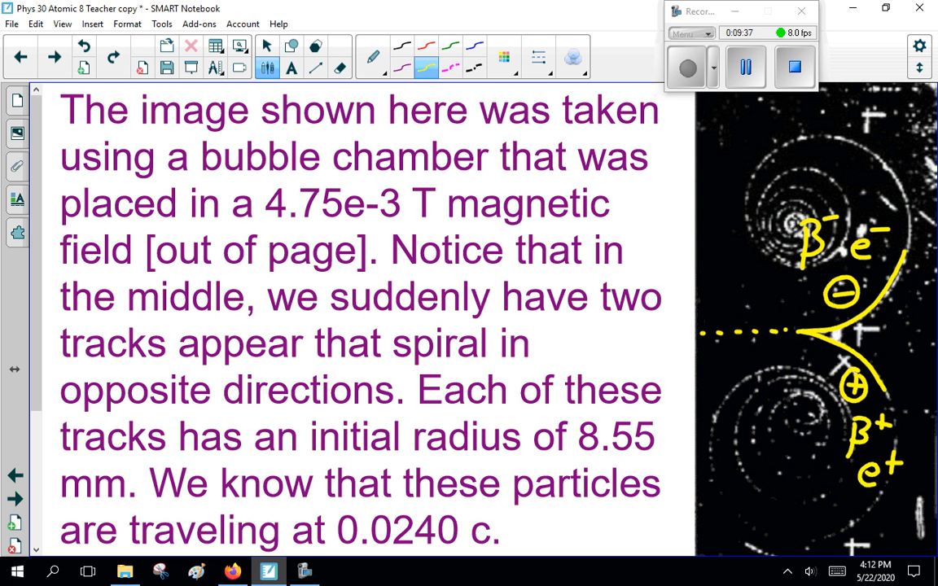
Leave the pen for Select and move on to the q/m equations page.
click(267, 46)
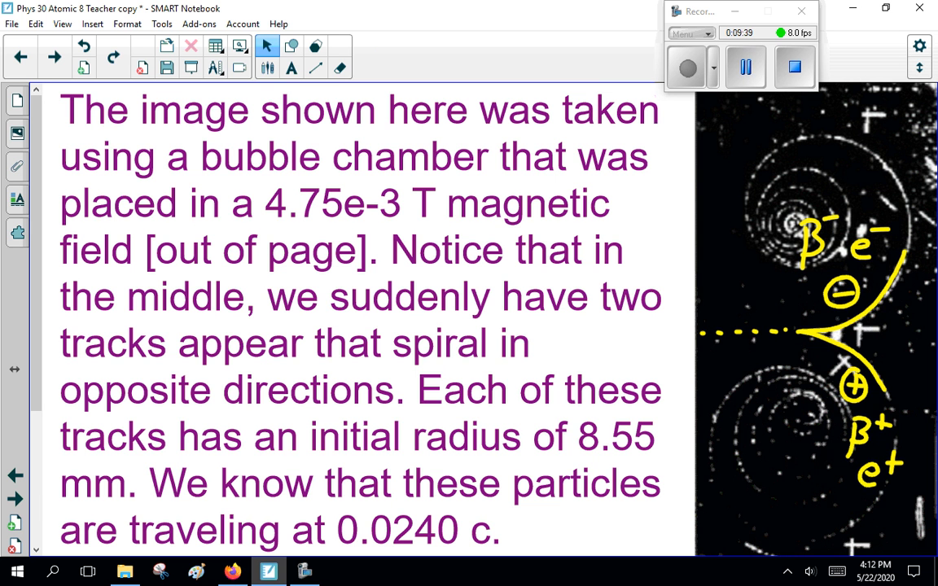
click(14, 499)
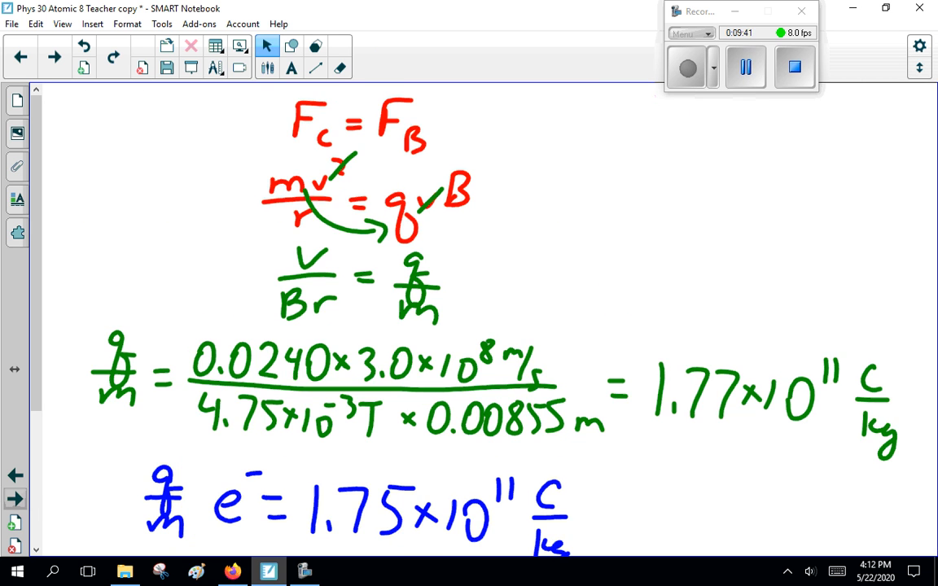
On the Accelerators slide, add a red handwritten 'to' above 'particle speed'.
click(14, 499)
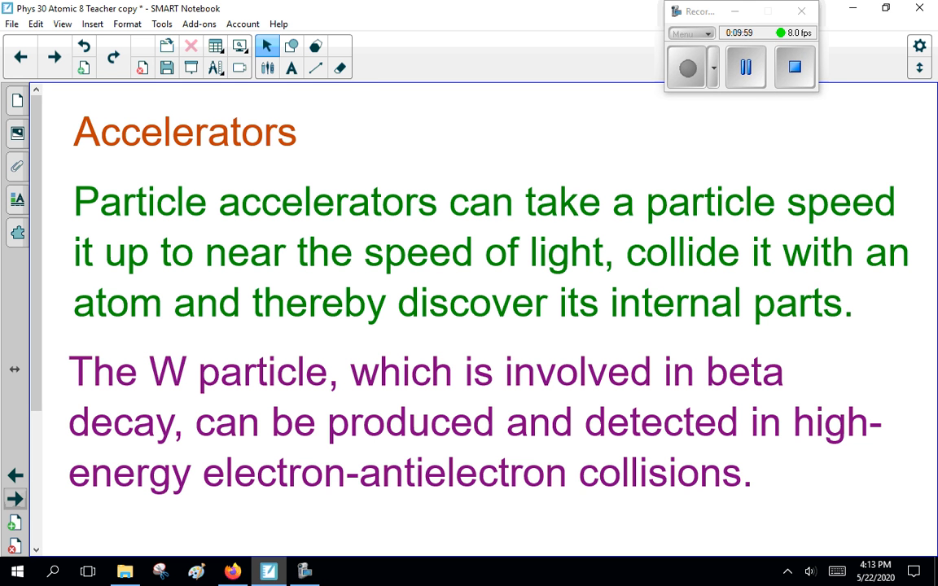
mouse_move(772, 151)
mouse_down()
mouse_move(772, 180)
mouse_move(794, 171)
mouse_up()
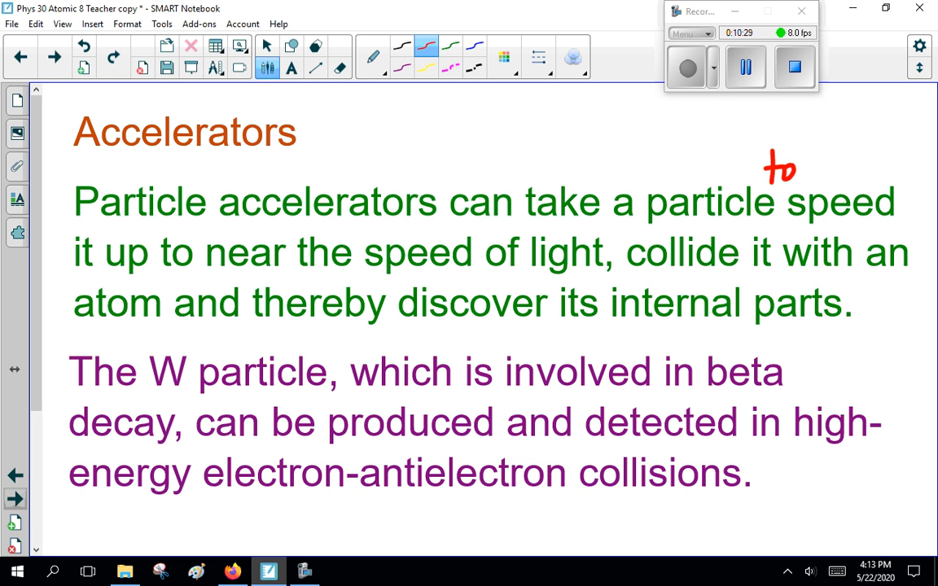
Page forward through the Cyclotron description to the labelled cyclotron diagram slide.
key(Page_Down)
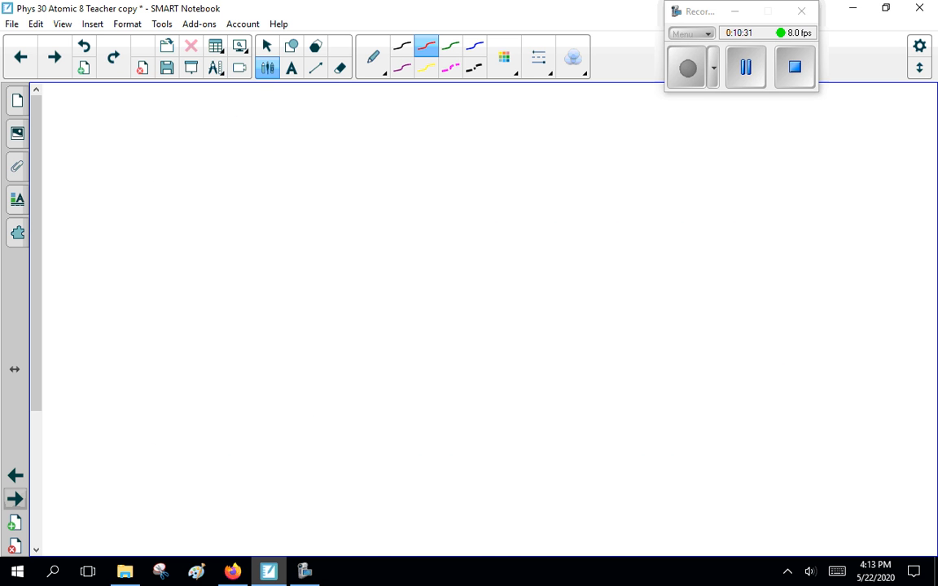
click(16, 500)
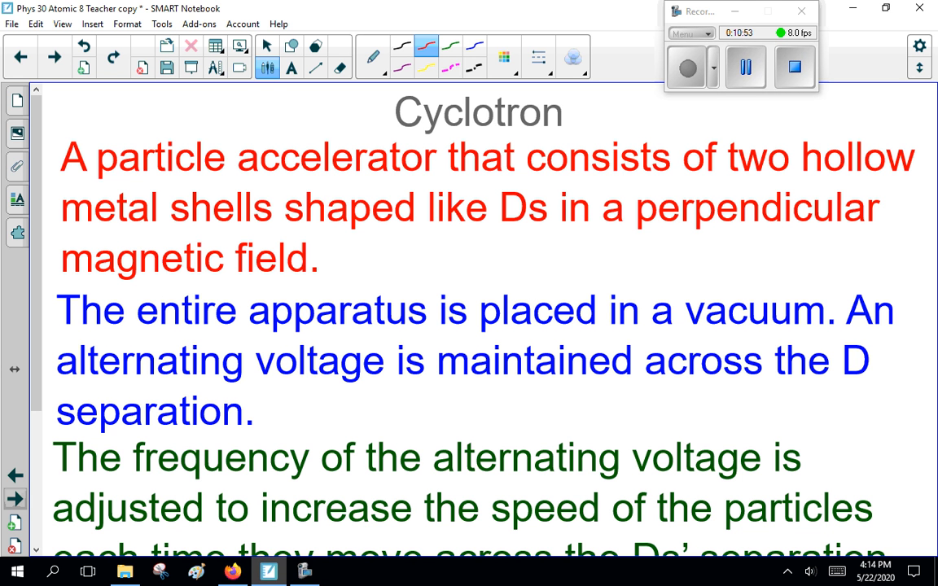
scroll(469, 325, down, 1)
scroll(469, 325, down, 1)
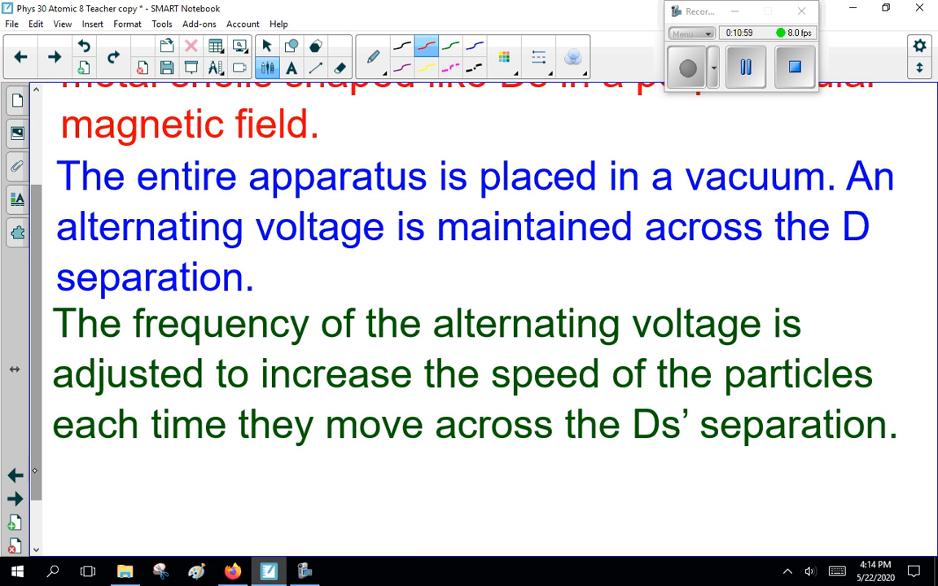
click(15, 499)
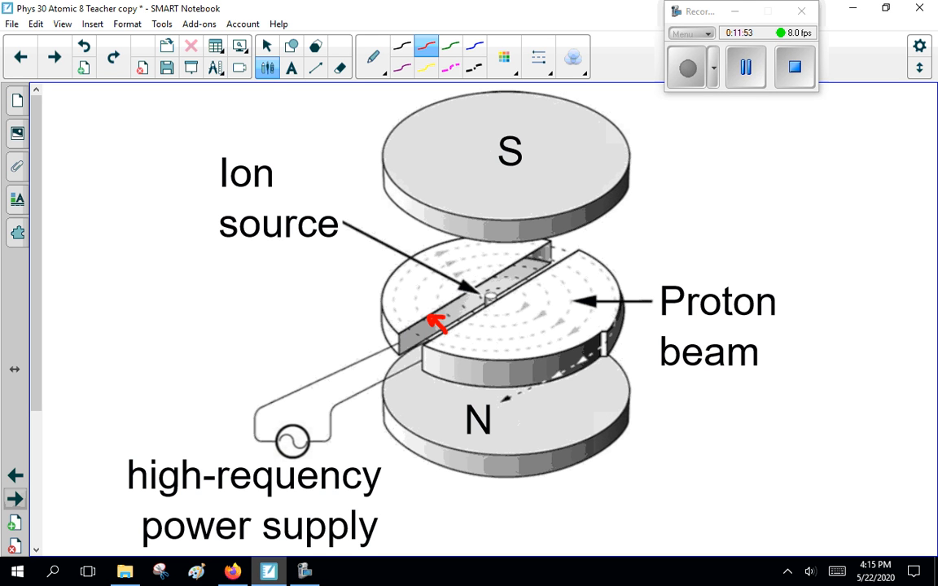
Page through the Large Hadron Collider slide to the full-page LHC detector photograph.
key(Page_Down)
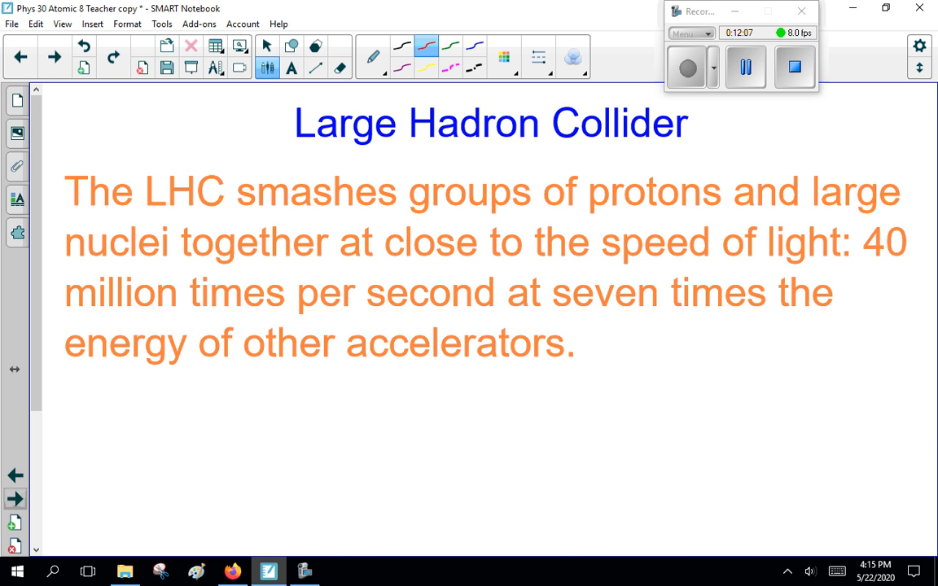
key(Page_Down)
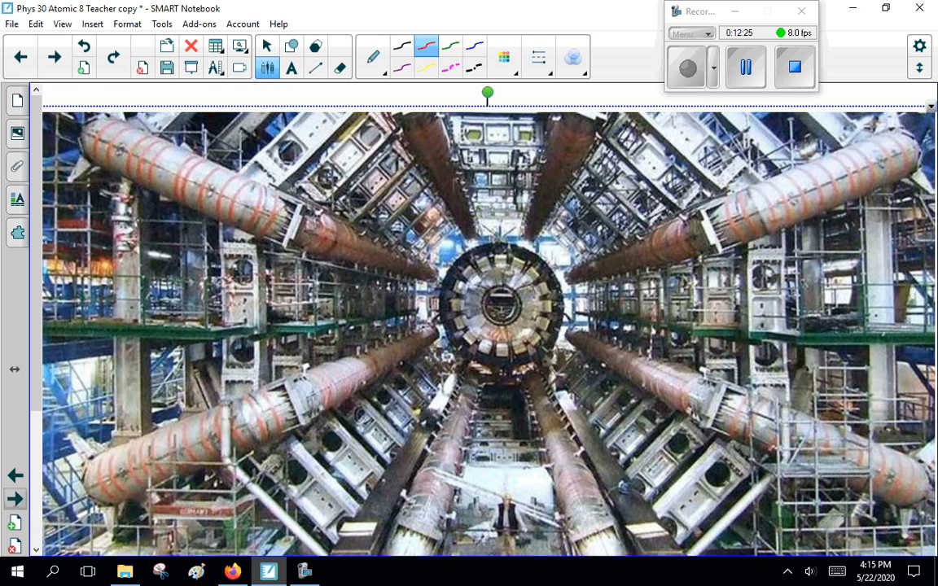
Deselect the LHC photo and pick the yellow highlighter pen.
key(Escape)
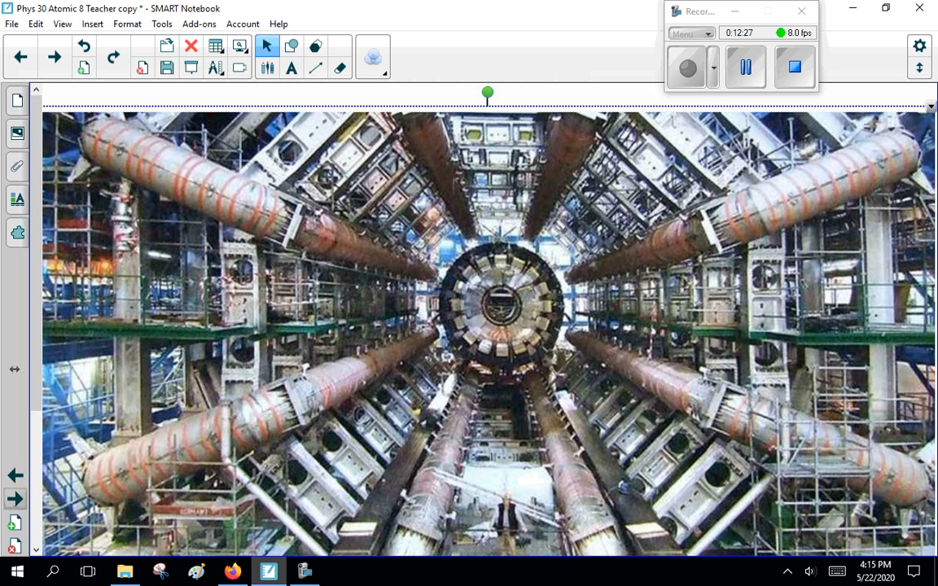
key(Escape)
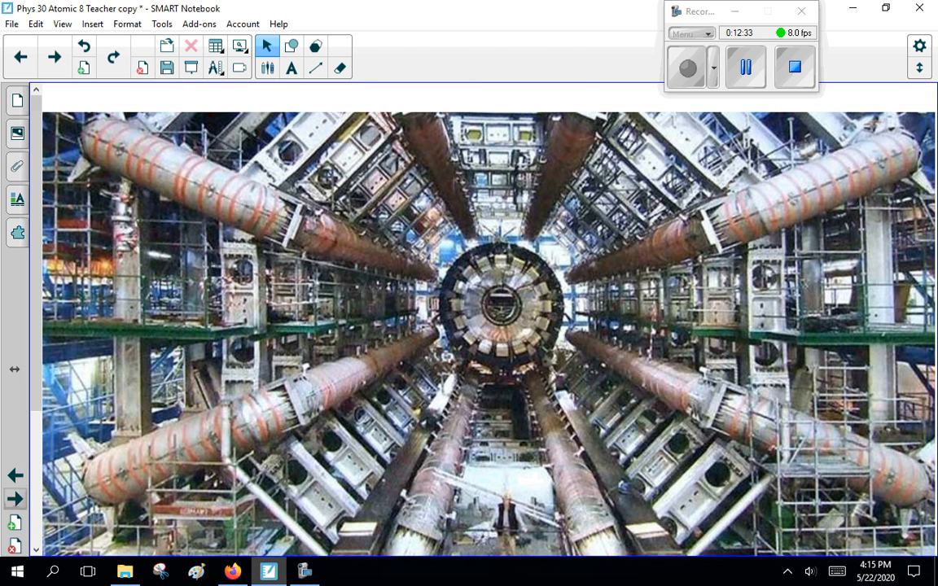
click(267, 68)
click(426, 67)
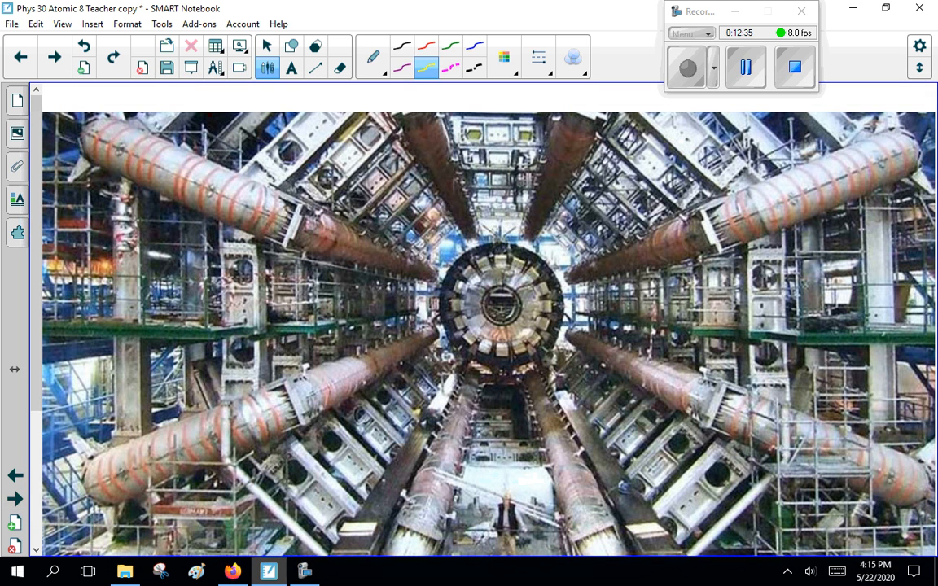
Highlight the right-side scaffolding with a yellow box and underline its lower platform.
mouse_move(811, 368)
mouse_down()
mouse_move(813, 422)
mouse_move(853, 422)
mouse_move(847, 368)
mouse_move(867, 395)
mouse_move(867, 368)
mouse_move(862, 421)
mouse_up()
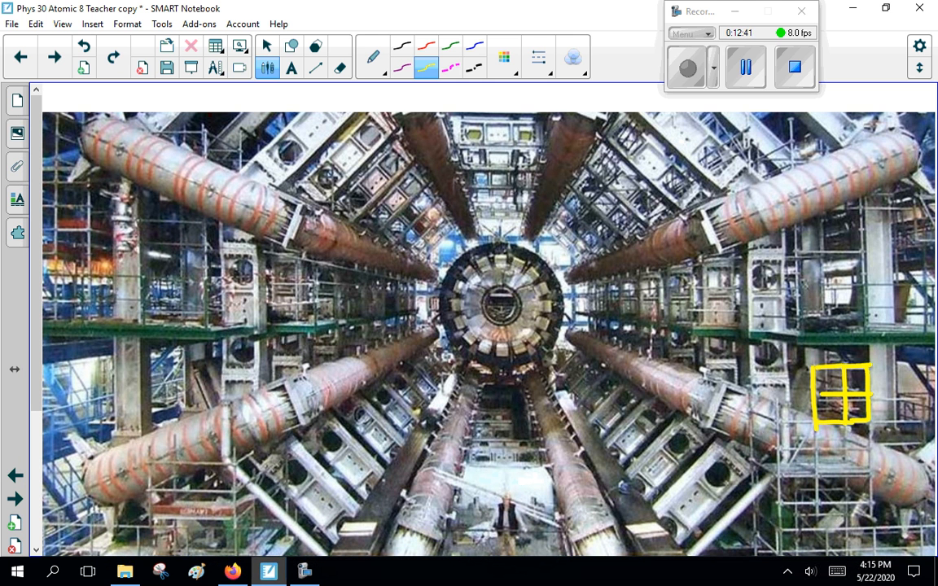
mouse_move(757, 464)
mouse_down()
mouse_move(867, 466)
mouse_move(867, 477)
mouse_up()
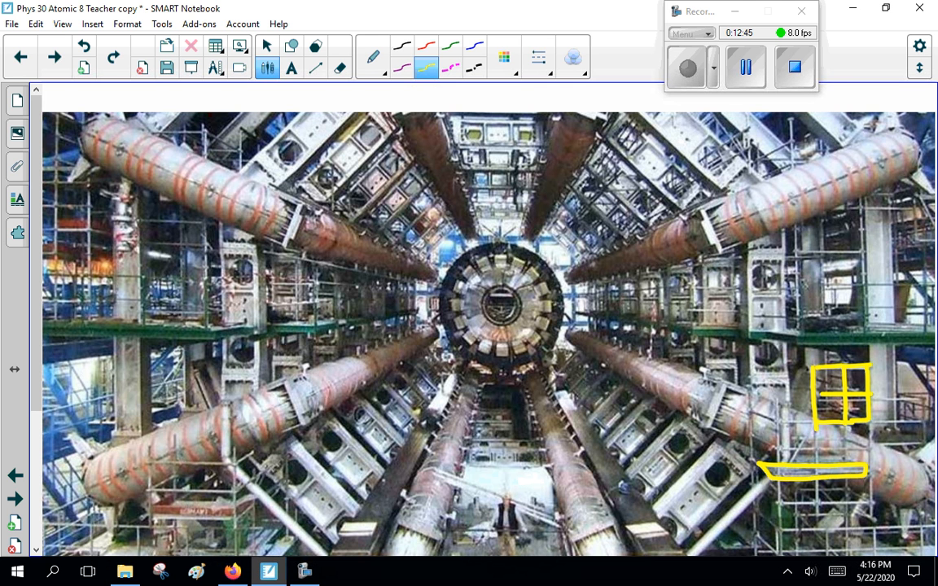
click(267, 46)
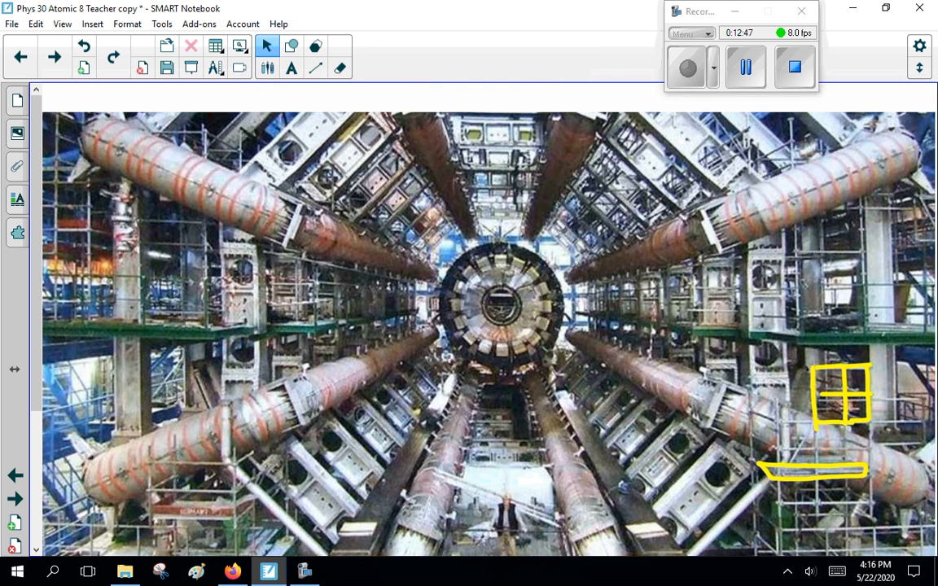